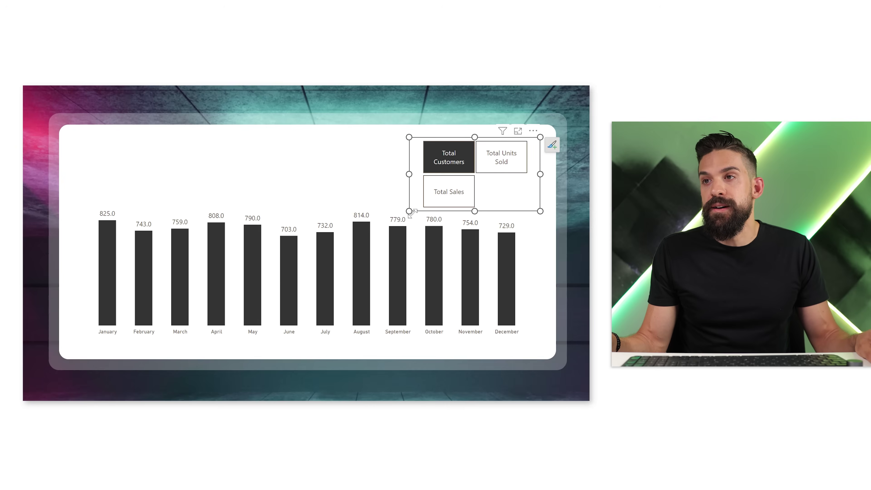
Reshape the measure slicer into a single row of three buttons and switch the chart to Total Sales, then Total Units Sold.
drag(409, 211, 324, 159)
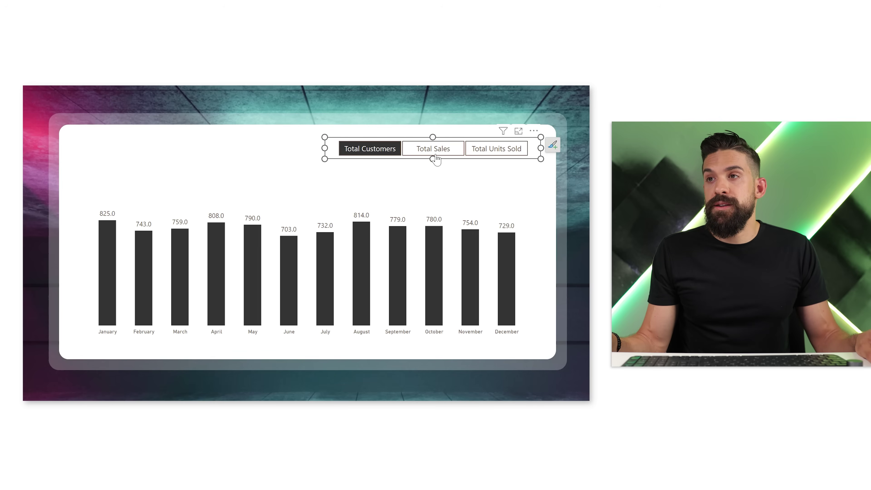
click(434, 154)
click(498, 154)
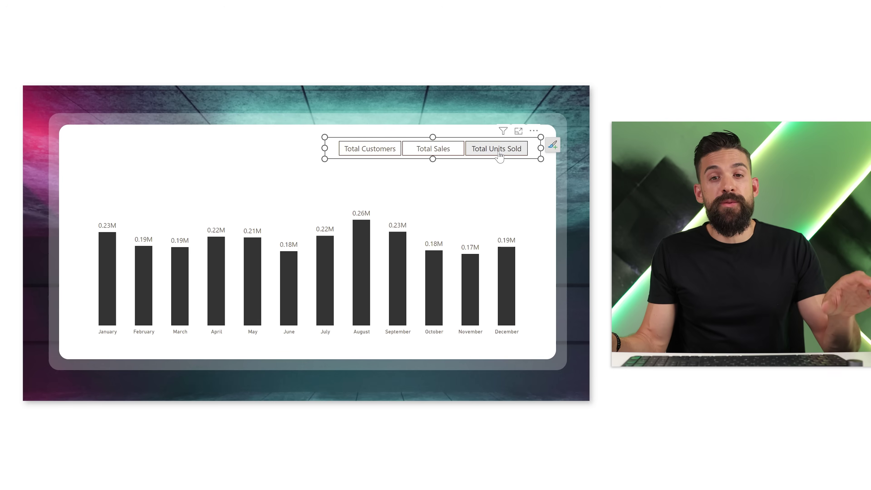
Insert a new-style multi-card visual and fit it directly beneath the measure slicer at the slicer buttons' width.
click(172, 93)
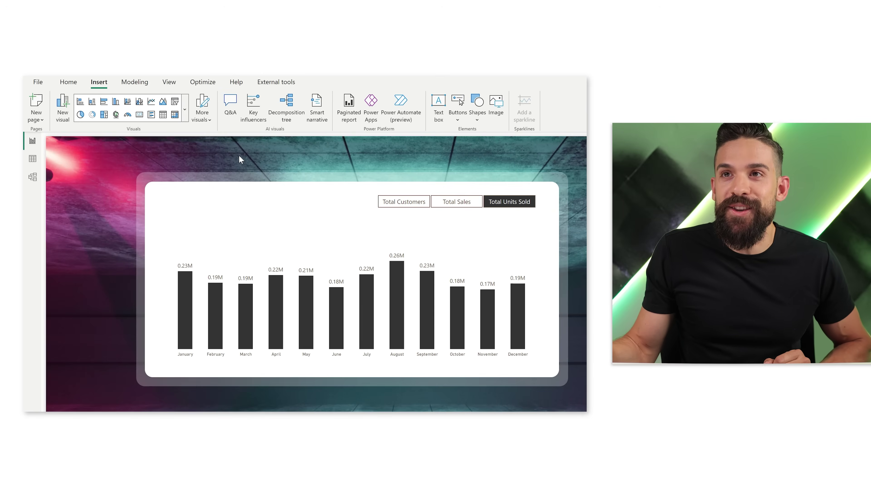
click(185, 113)
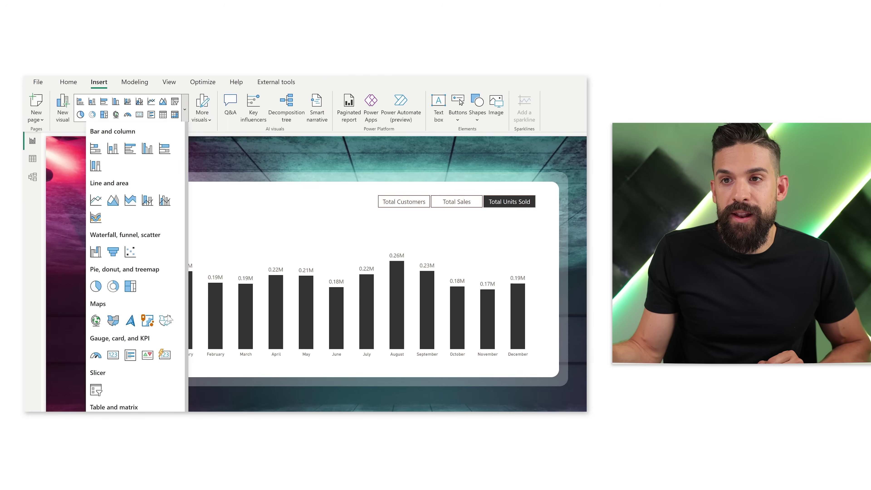
click(165, 355)
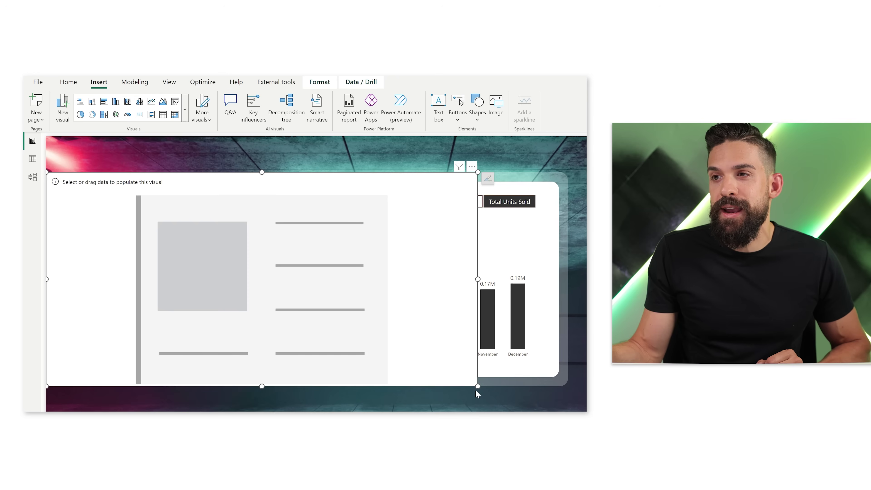
drag(476, 388, 491, 242)
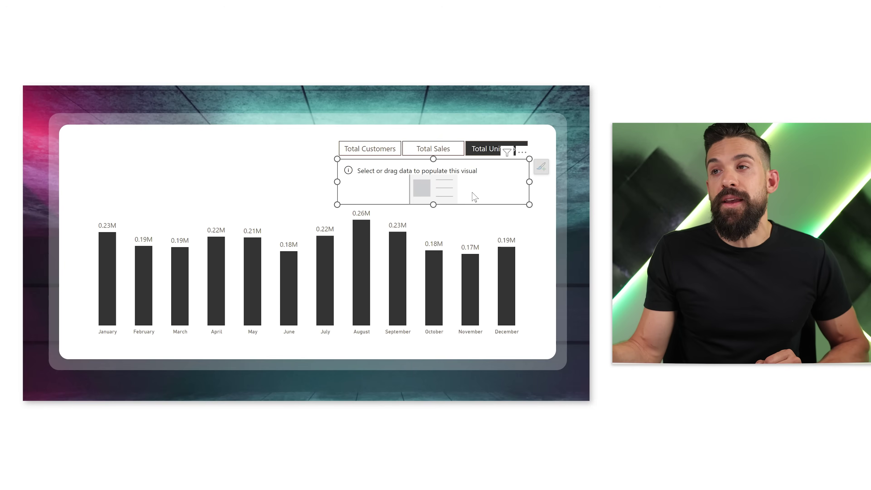
drag(339, 182, 341, 182)
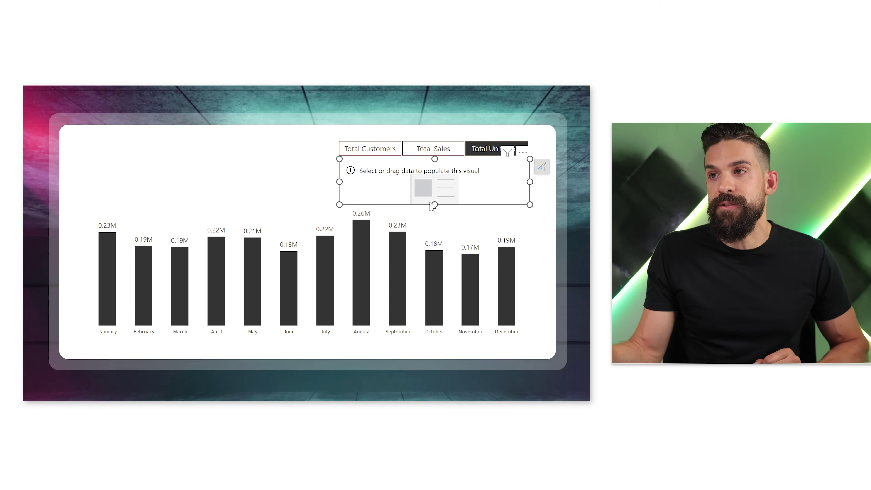
drag(432, 195, 434, 195)
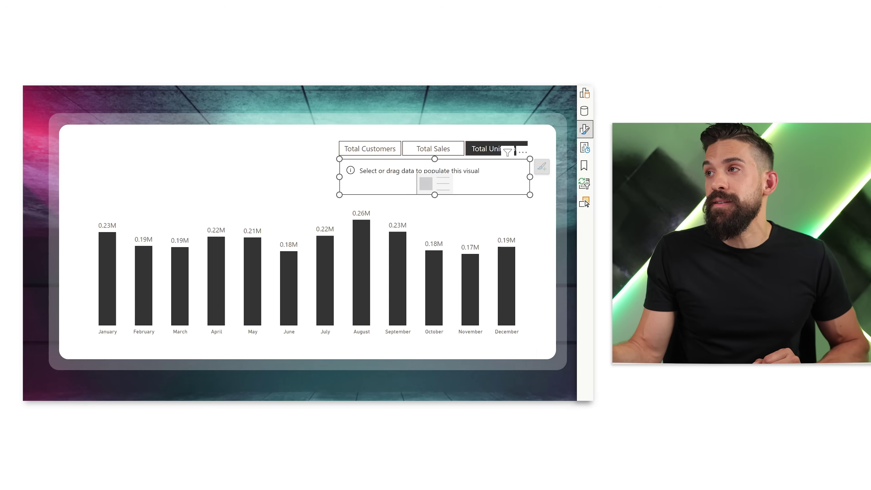
Add the Measure Switch field to the card visual's data and enlarge the card so its content fits.
click(584, 130)
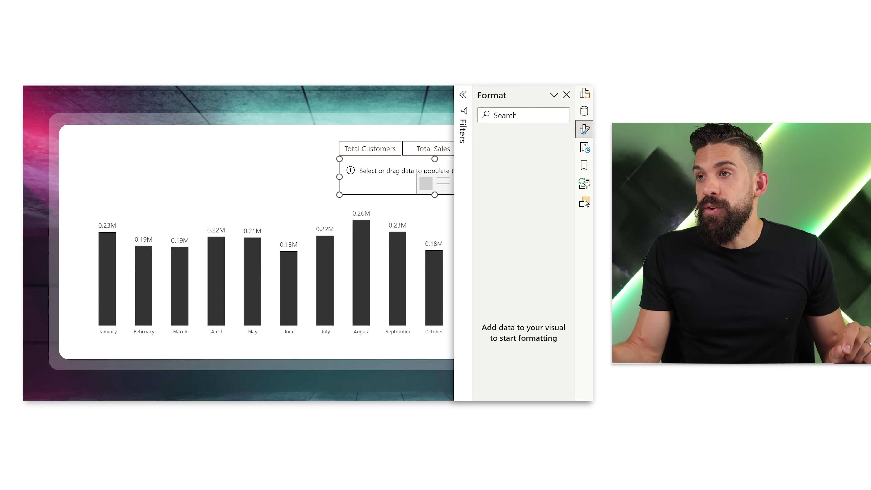
click(584, 94)
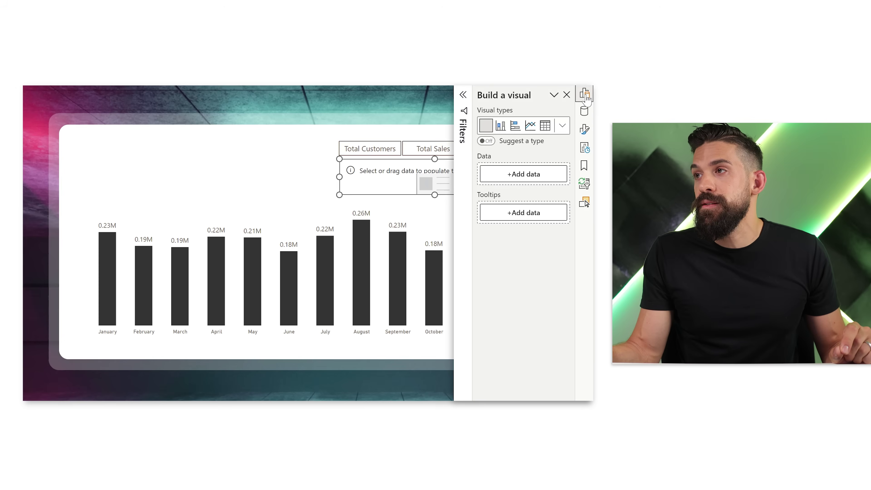
click(514, 180)
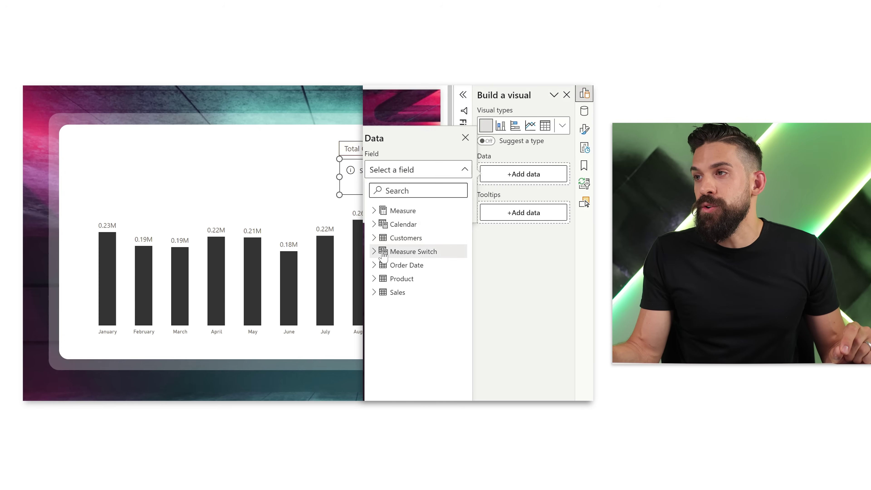
click(374, 251)
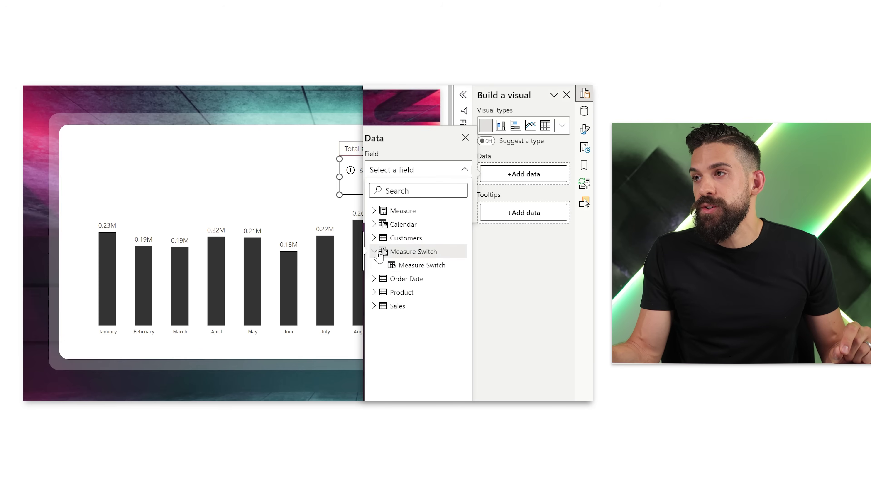
click(434, 266)
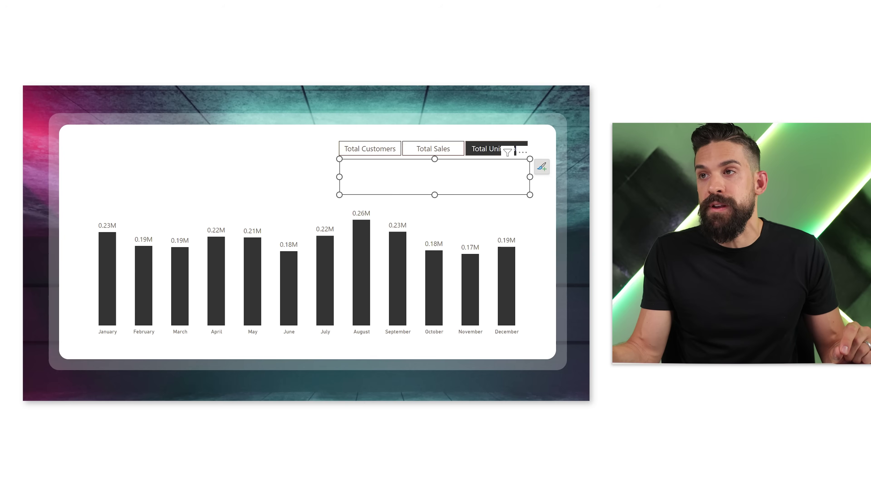
drag(431, 187, 434, 237)
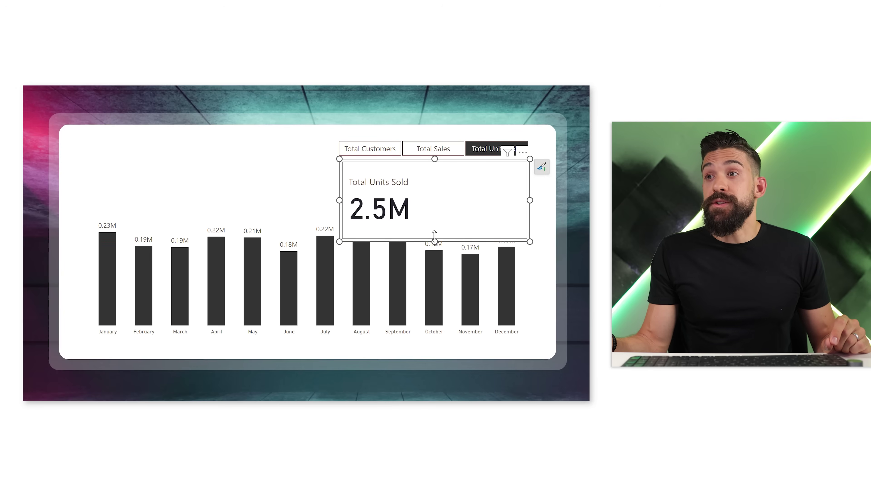
Edit the slicer's interactions so it no longer filters the card visual, moving the card slightly down from the slicer.
click(480, 151)
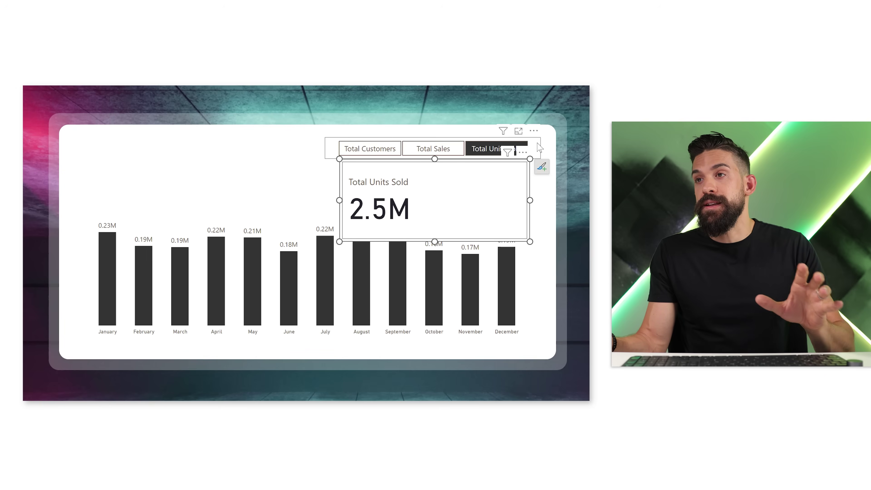
click(539, 148)
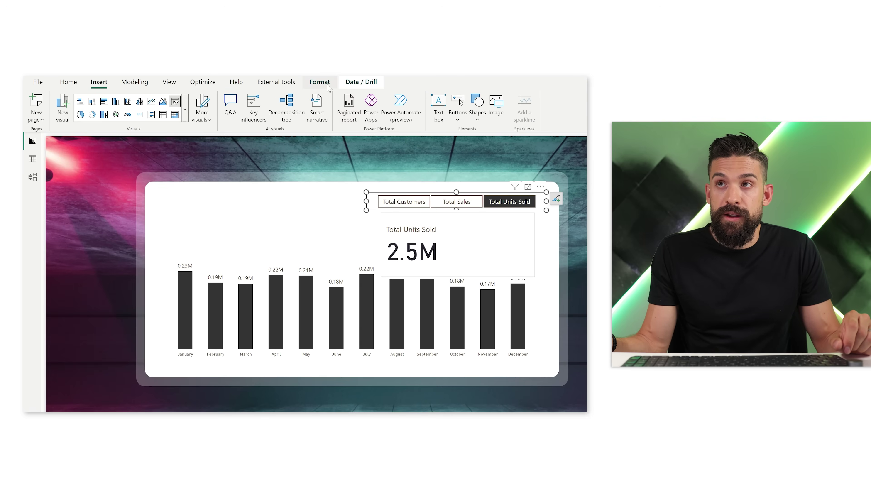
click(319, 83)
click(42, 106)
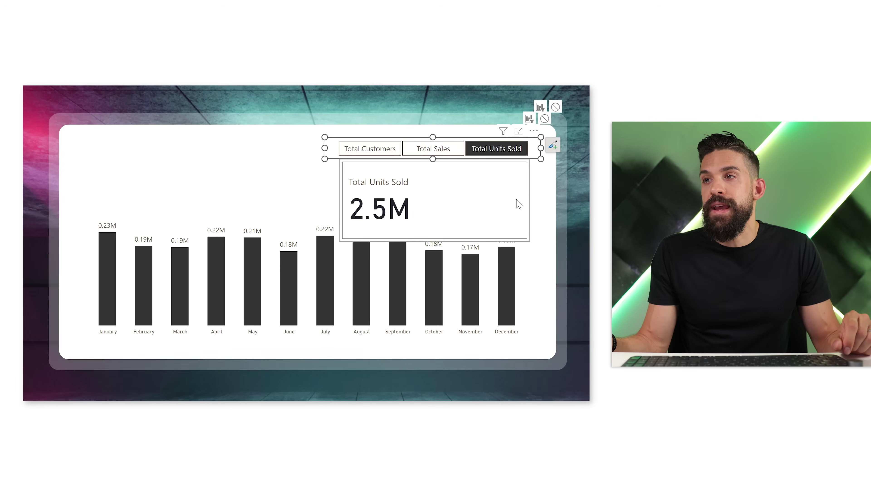
drag(519, 204, 519, 222)
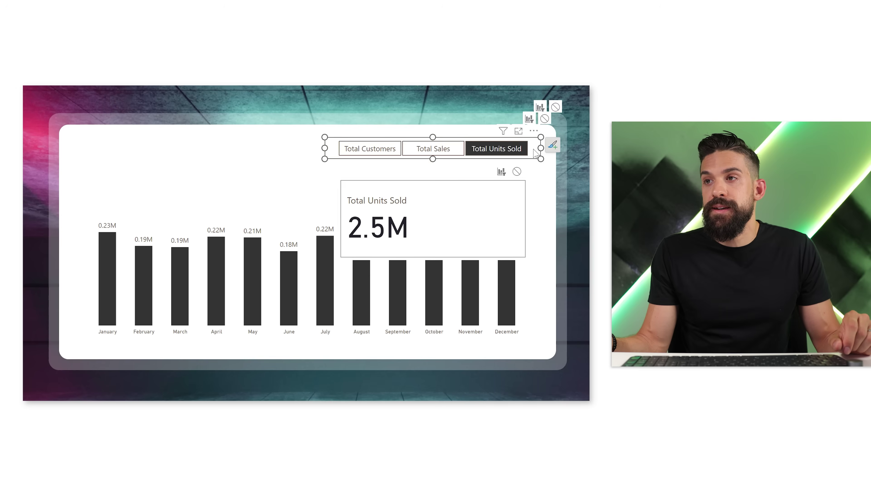
click(516, 171)
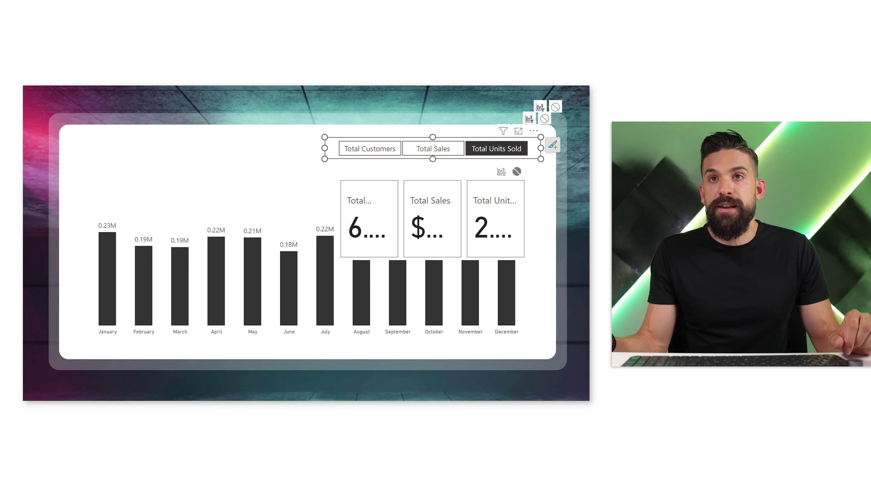
click(510, 150)
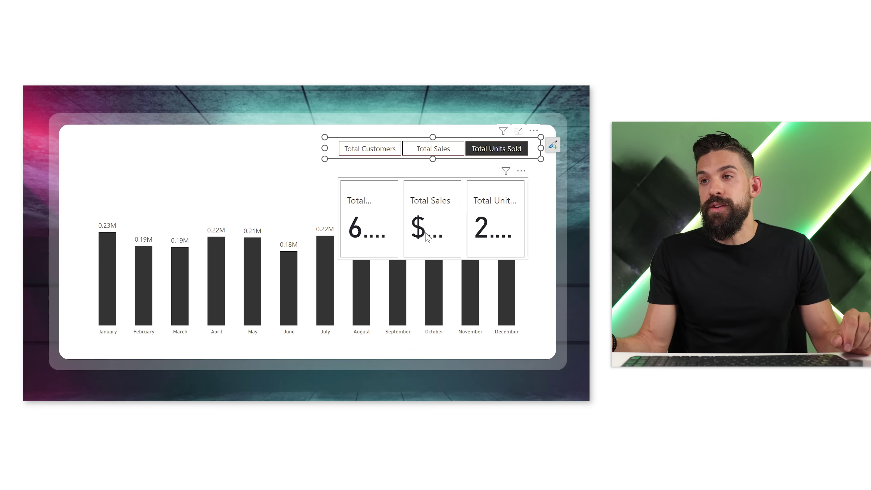
Format the callout values of all cards with a bold-style Segoe UI font at size 14.
click(524, 203)
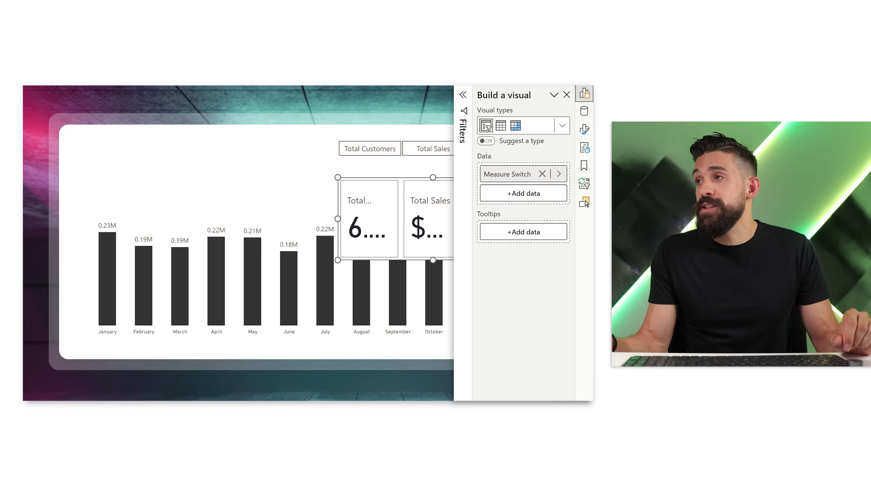
click(584, 134)
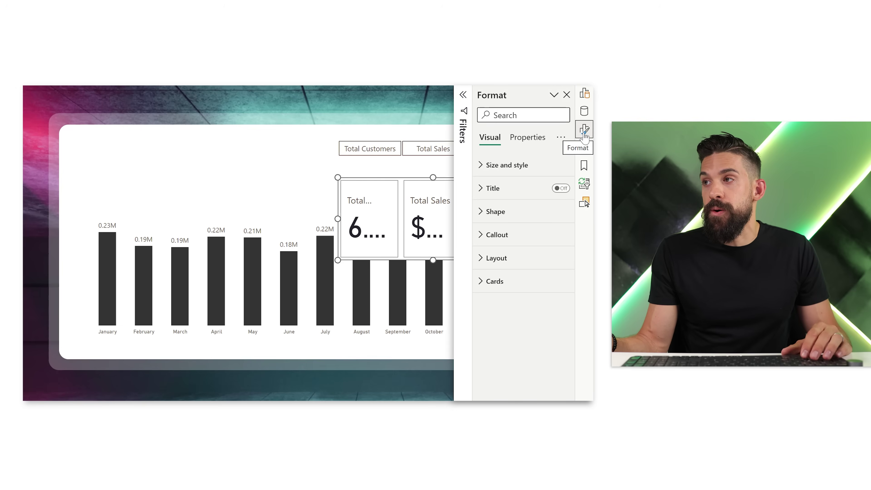
click(500, 240)
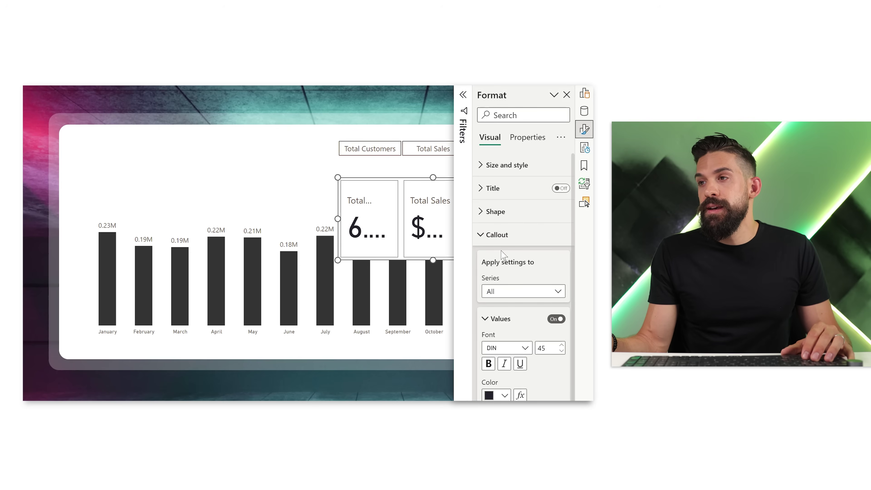
click(558, 348)
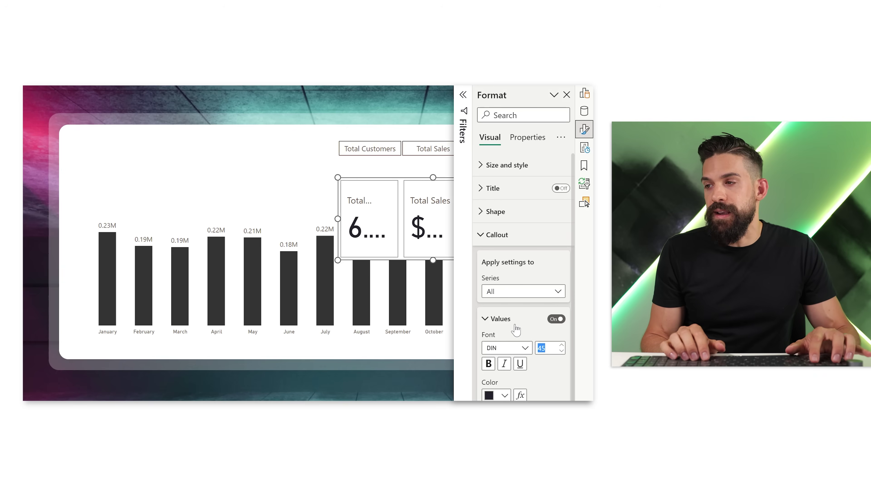
text(14)
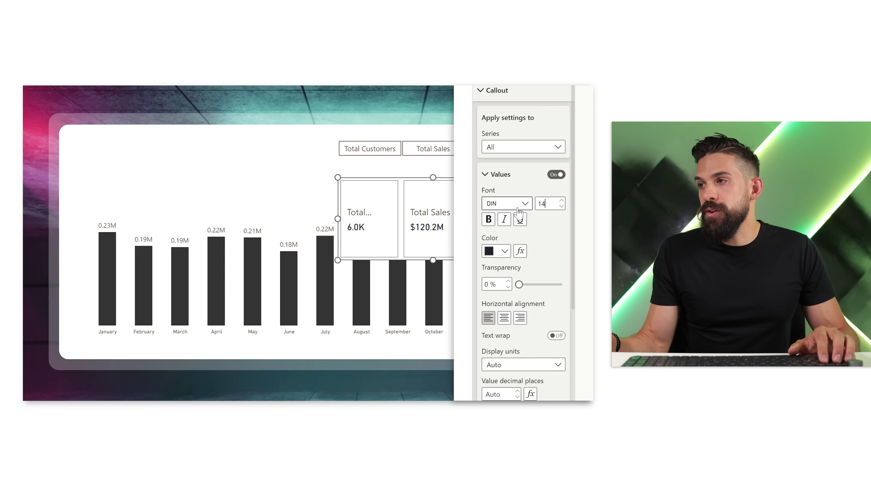
click(519, 210)
drag(559, 285, 561, 301)
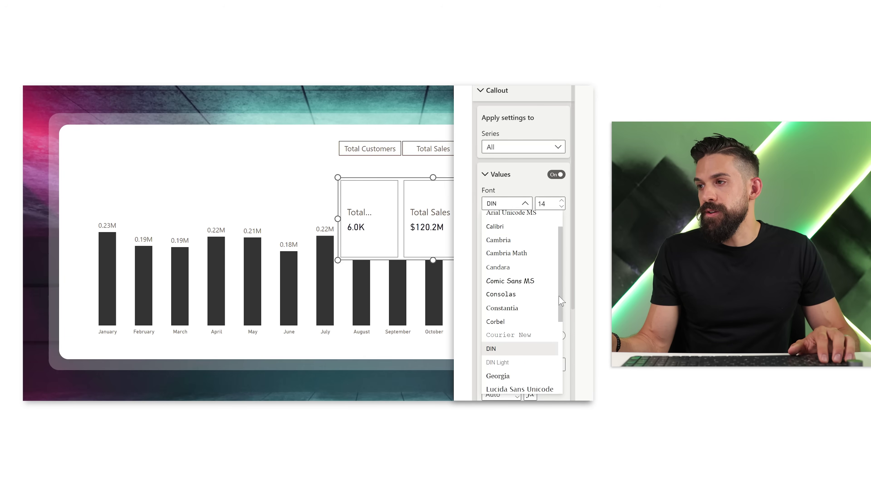
scroll(561, 301, down, 3)
click(527, 330)
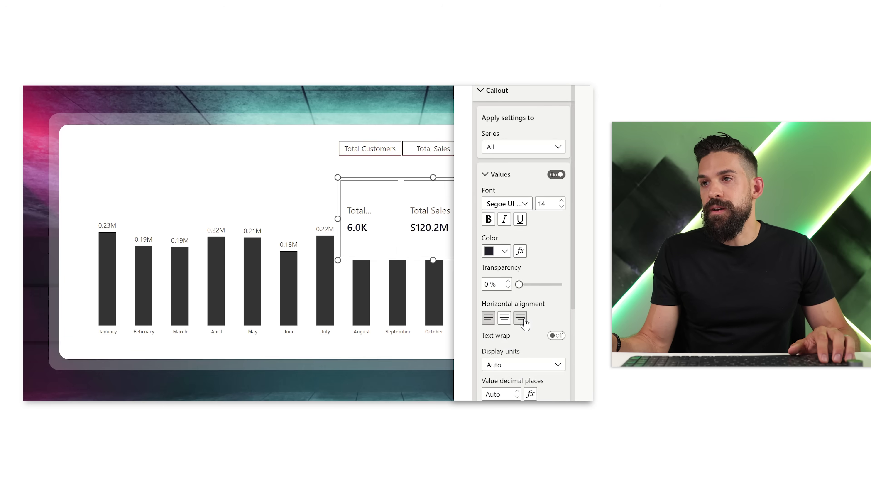
Turn off the callout labels and reduce the card visual's height to sit above the chart's columns.
click(501, 175)
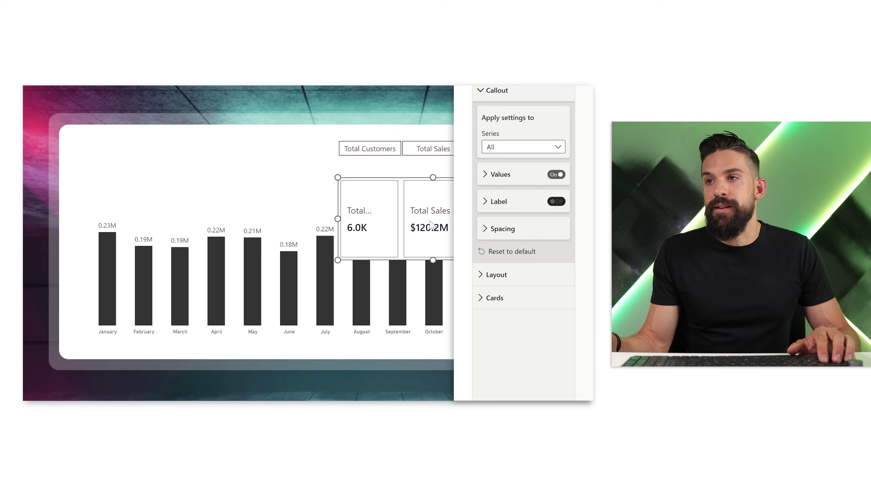
drag(432, 259, 433, 212)
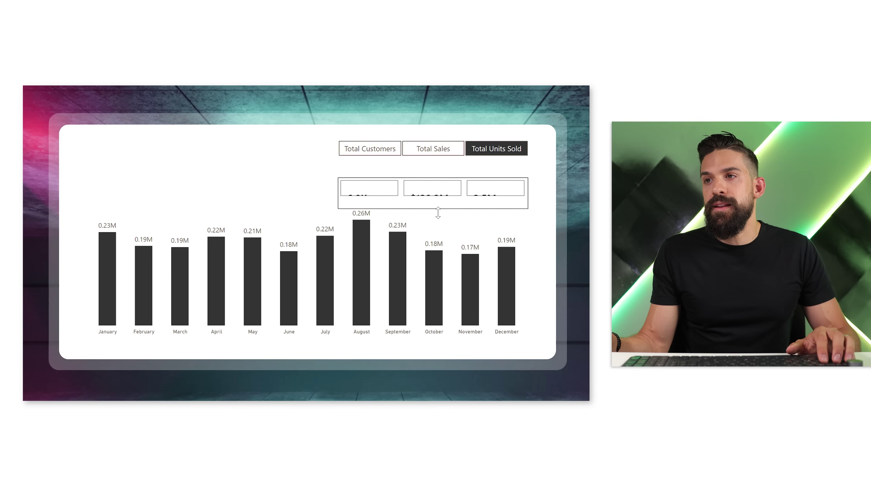
Turn off the fill and border for all cards in the card visual.
click(540, 185)
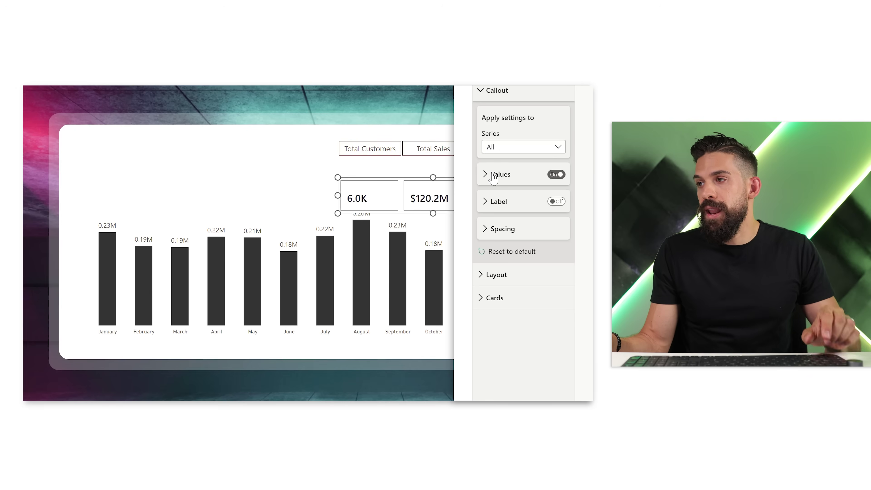
click(497, 304)
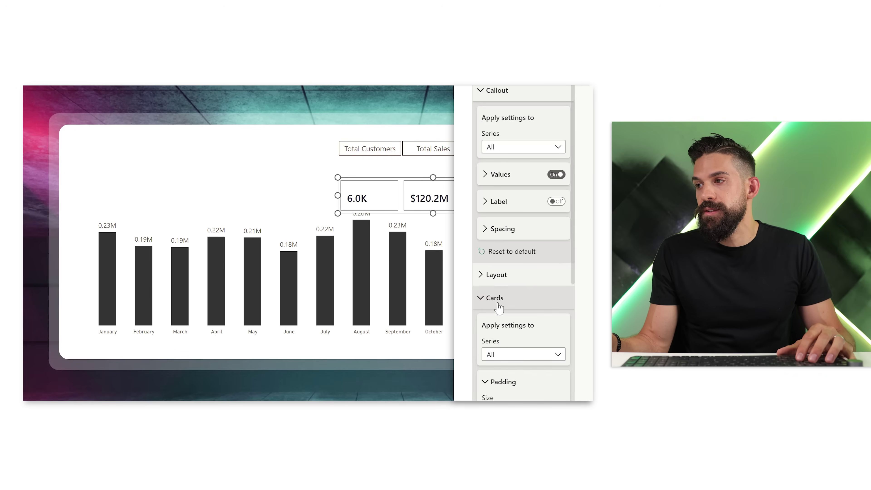
scroll(526, 324, down, 5)
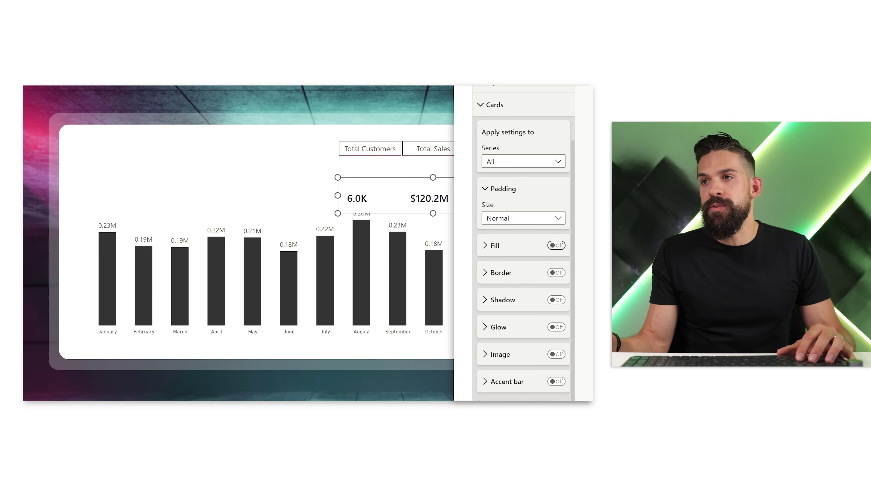
Set the cards' padding size to Narrow and shorten the card visual slightly further.
click(539, 223)
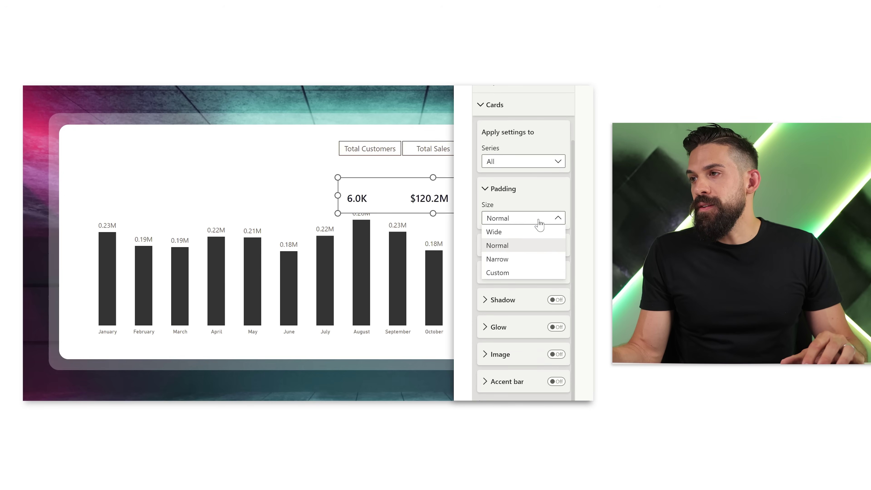
click(534, 264)
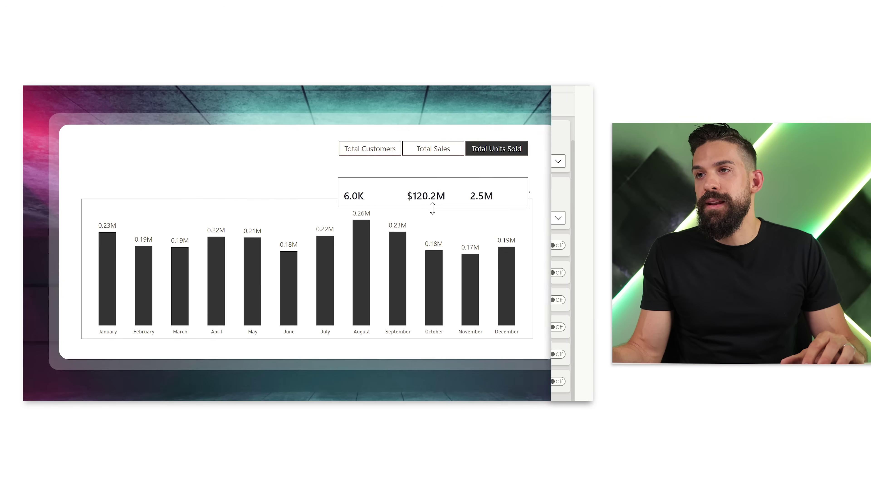
drag(433, 208, 432, 205)
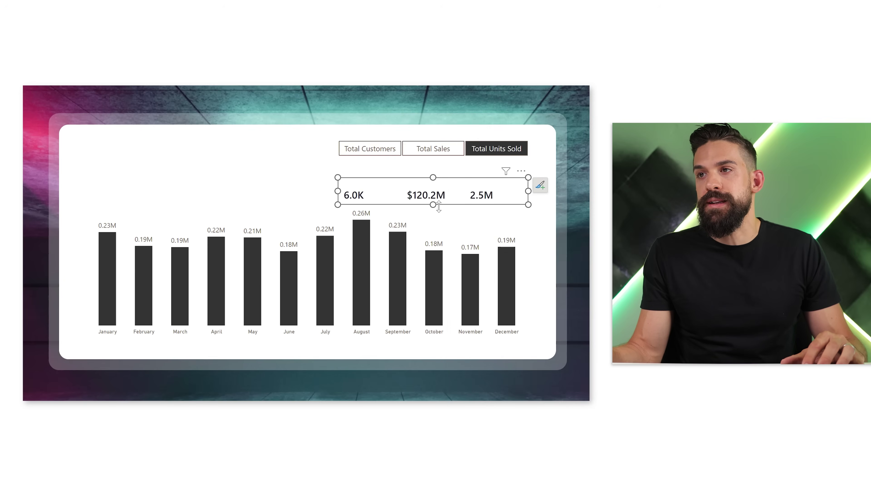
Move the slightly widened card visual directly beneath the slicer buttons and centre-align the callout values of all cards.
mouse_move(523, 174)
mouse_down()
mouse_move(522, 153)
mouse_move(541, 167)
mouse_up()
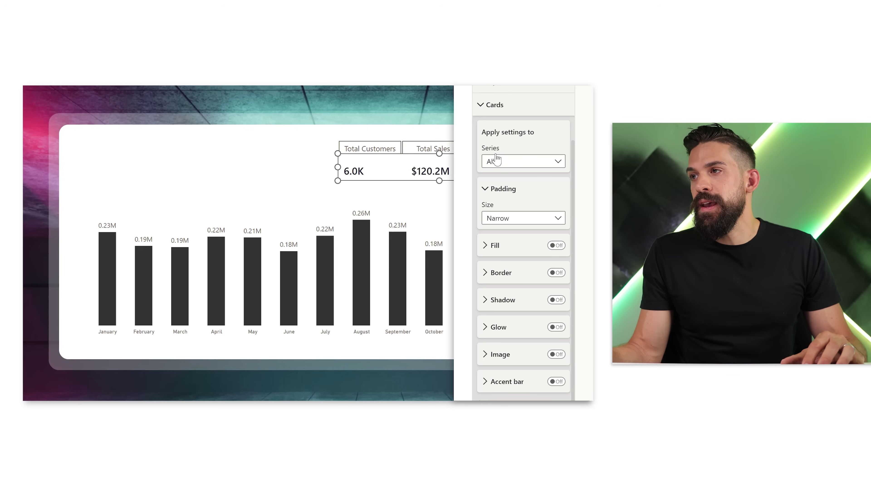
scroll(506, 154, up, 5)
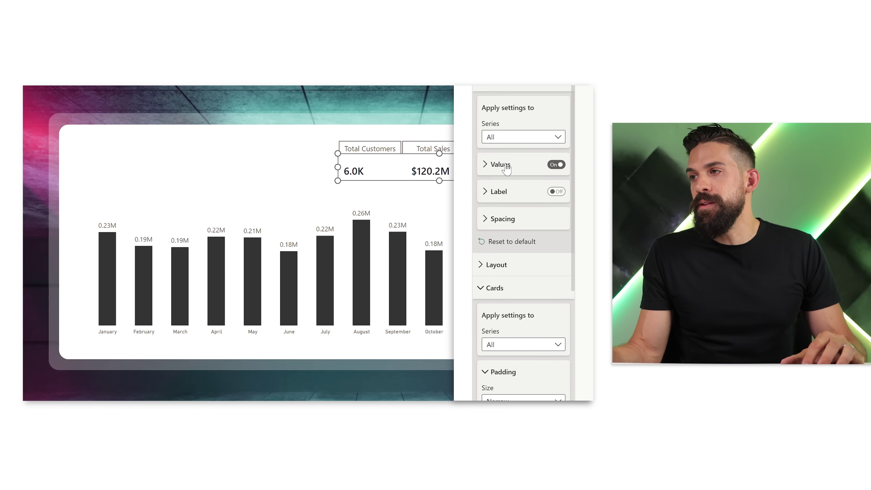
click(500, 165)
click(508, 312)
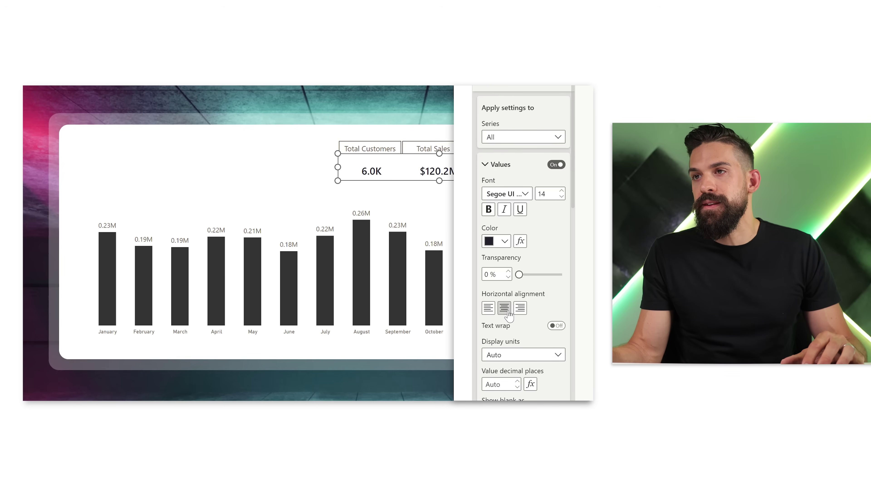
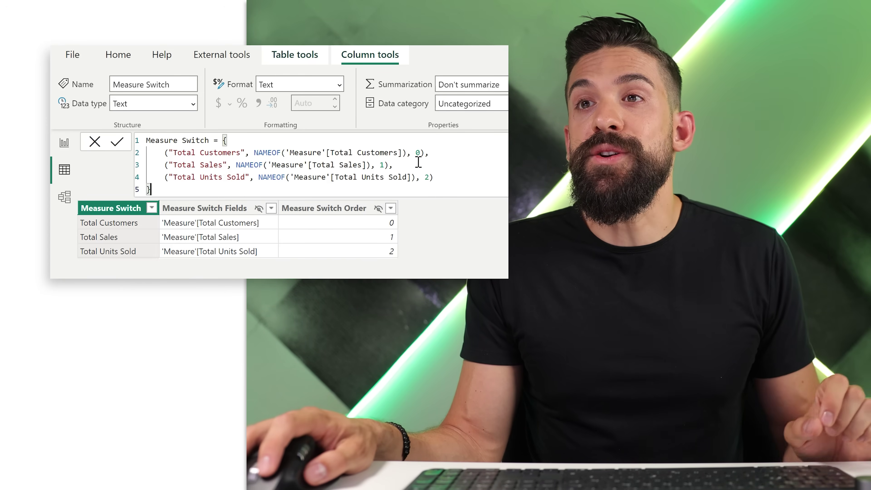
Add the check mark symbol "✓" as a fourth value in the Total Customers row of the Measure Switch formula.
click(428, 149)
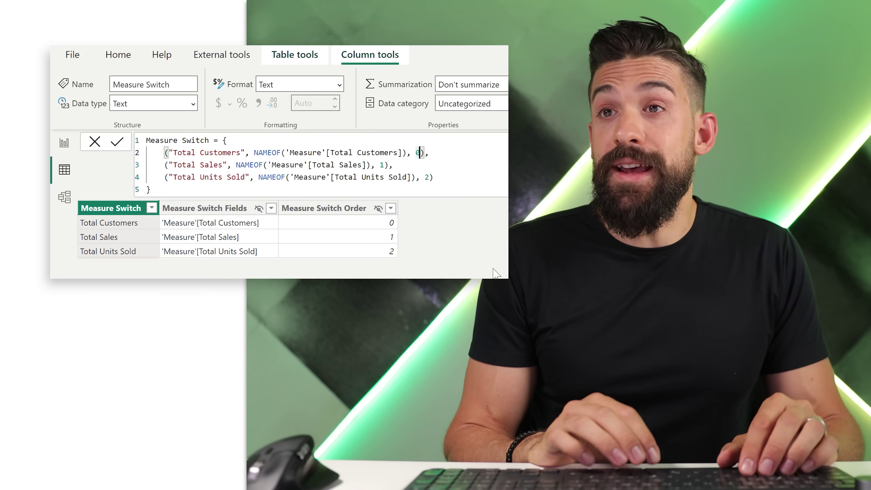
text(, ")
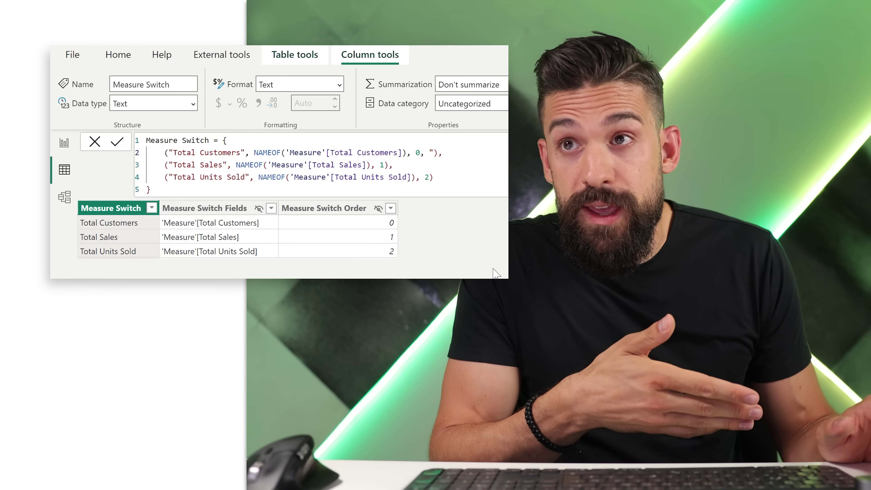
key(super+period)
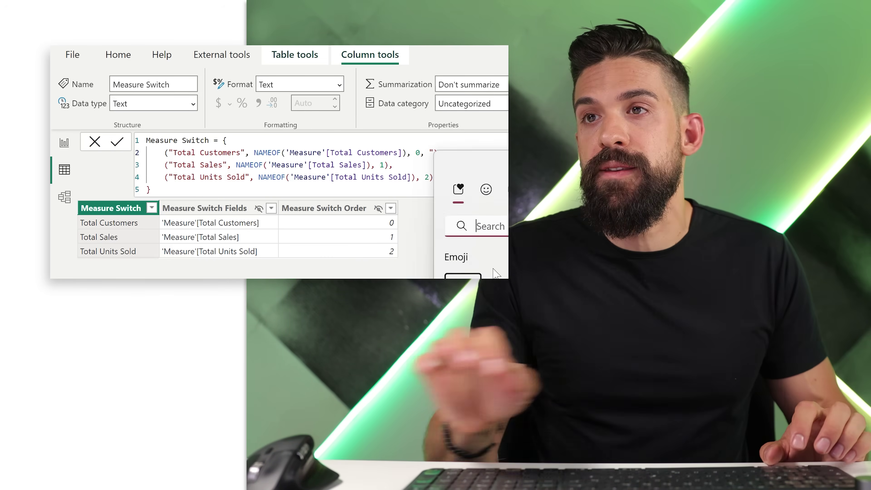
click(466, 161)
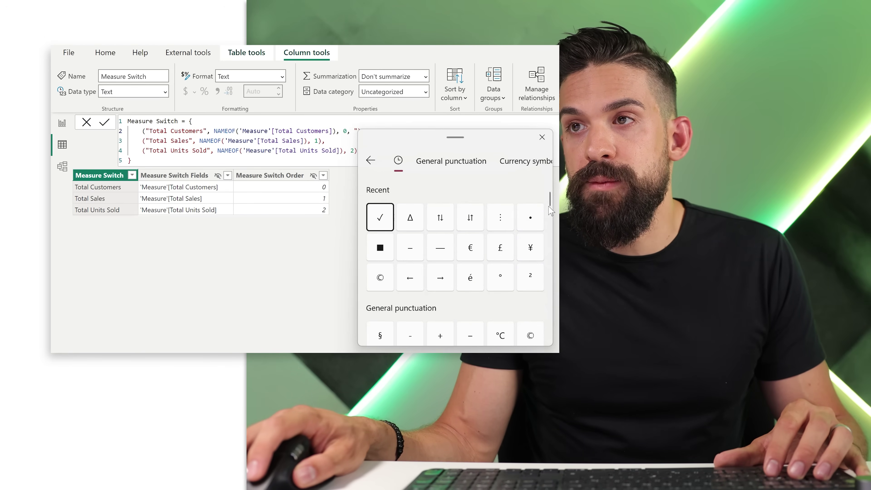
scroll(550, 205, down, 10)
scroll(542, 219, up, 10)
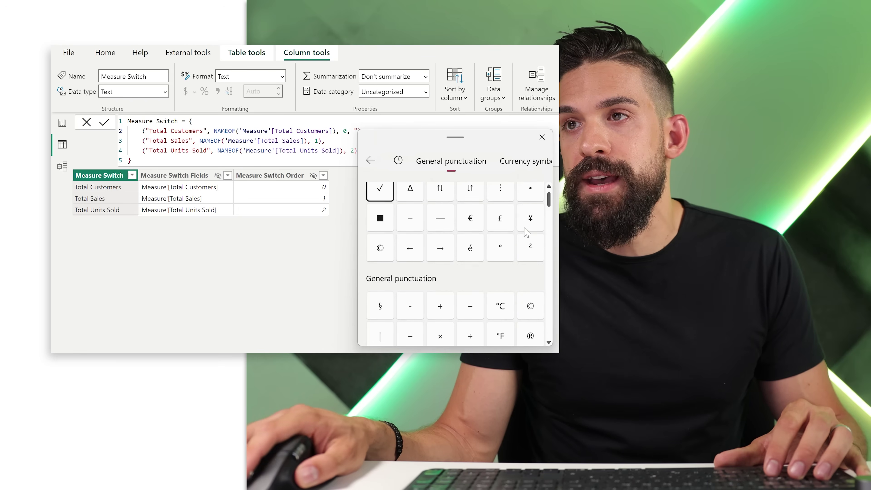
scroll(526, 236, down, 2)
scroll(526, 236, down, 6)
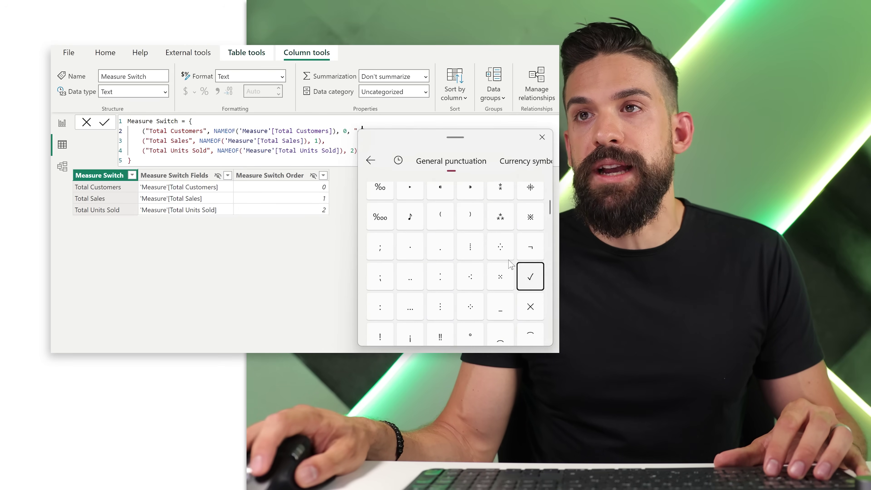
key(Return)
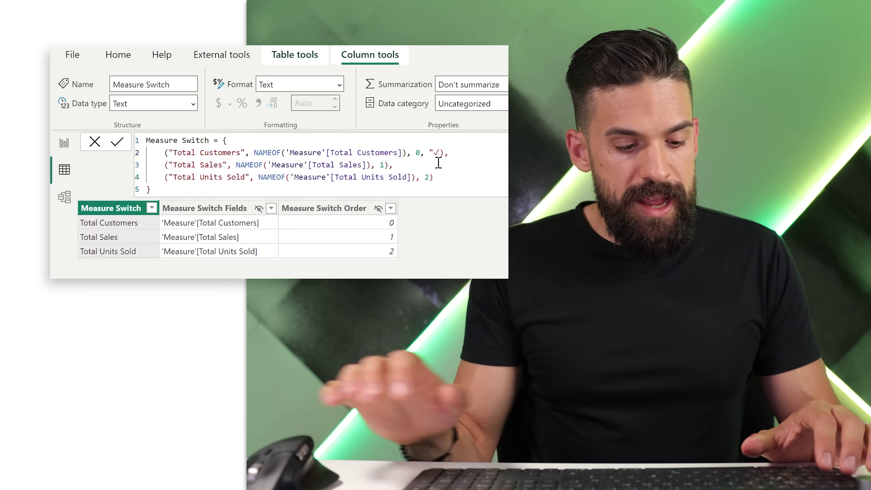
text(")
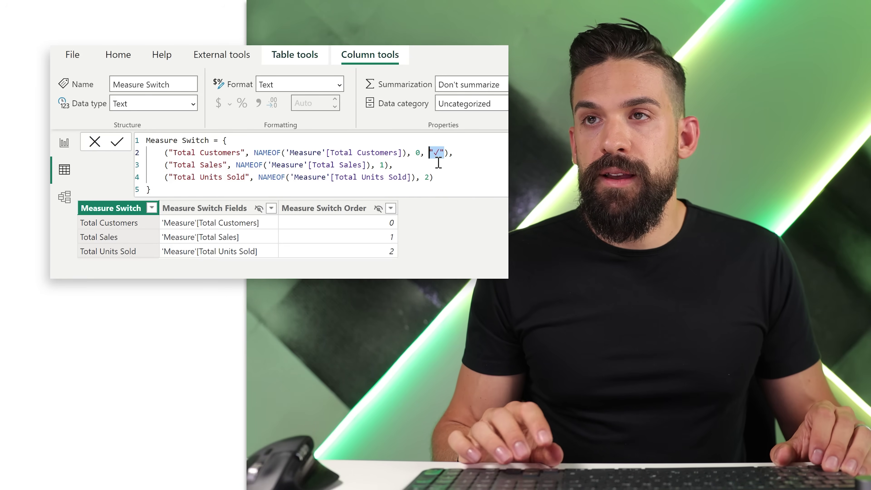
Add "✓" as the fourth value in the Total Sales and Total Units Sold rows and commit the Measure Switch formula.
click(384, 165)
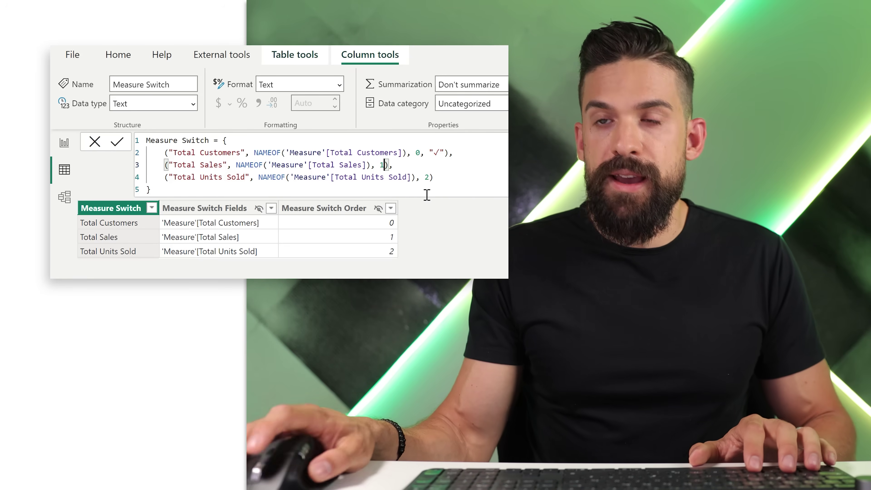
text(,)
text("√")
key(Down)
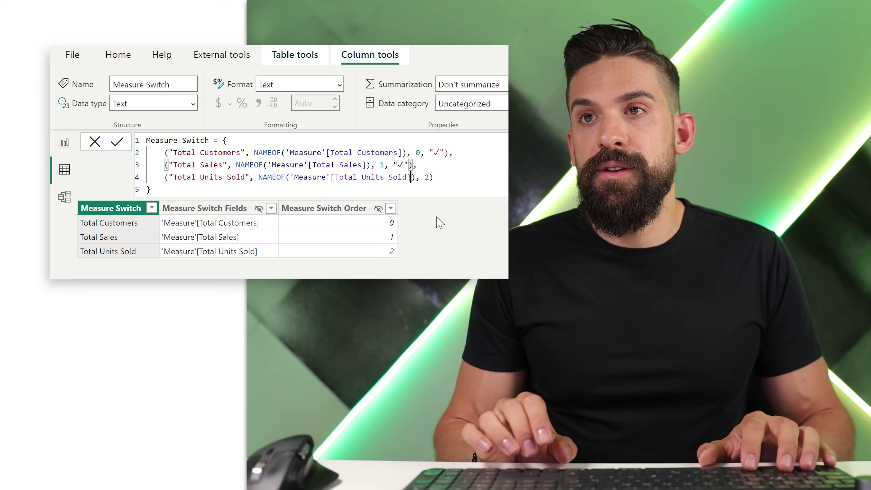
text(, 2,)
text("√")
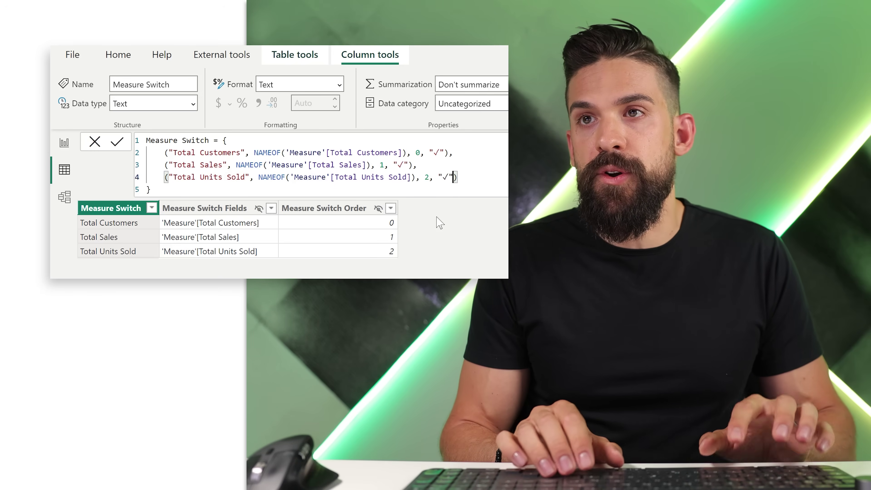
click(430, 213)
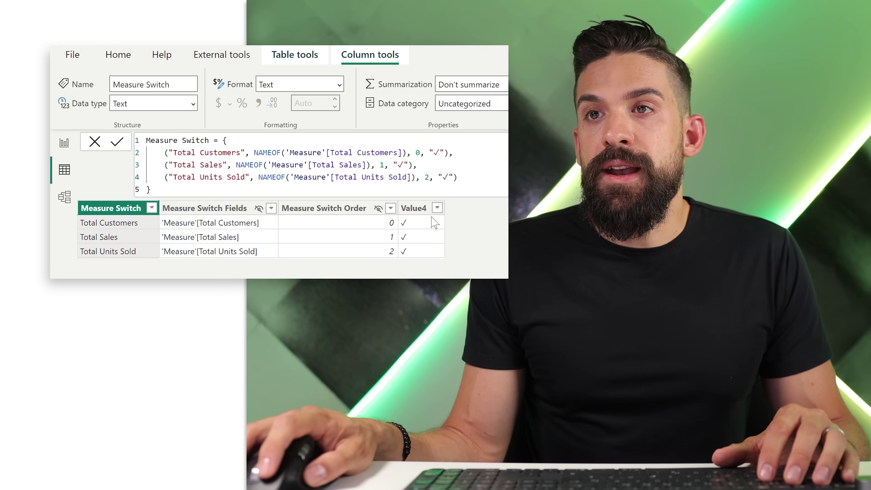
Rename the new check mark column of the Measure Switch table to Check.
double_click(428, 210)
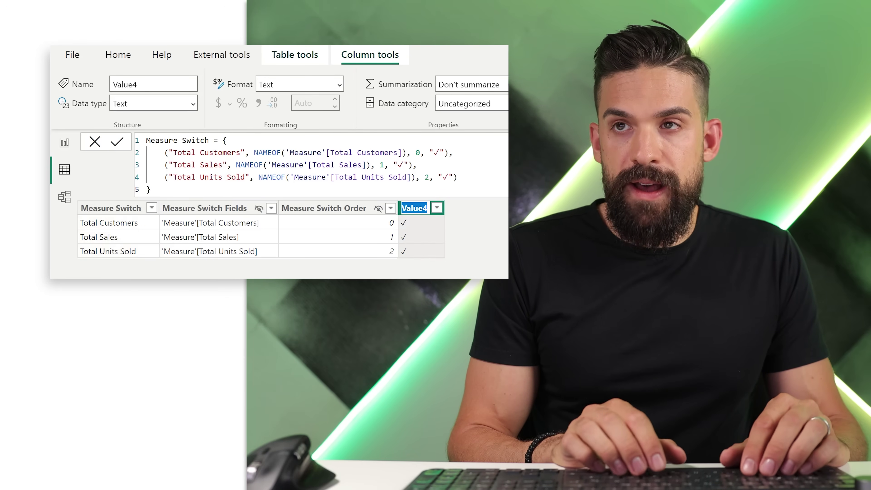
text(Chec)
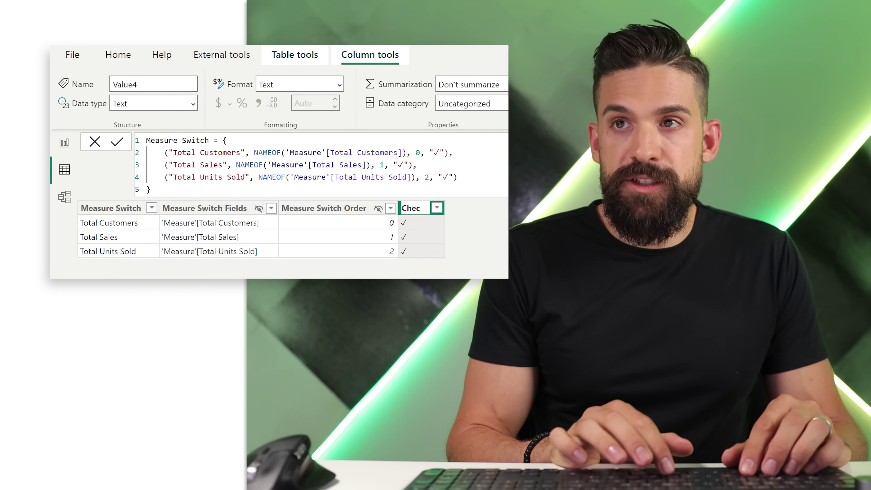
text(k)
key(Escape)
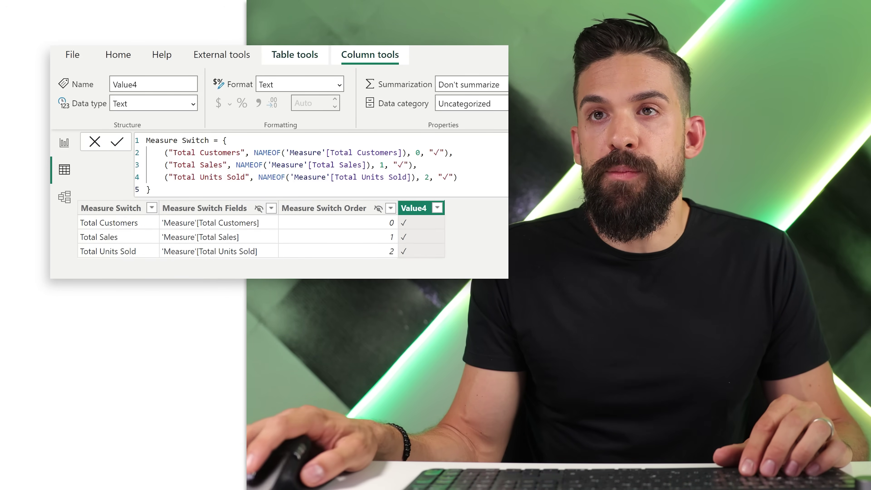
Shorten the display names in the Measure Switch formula to Customers, Sales and Units Sold, and commit the formula.
double_click(189, 153)
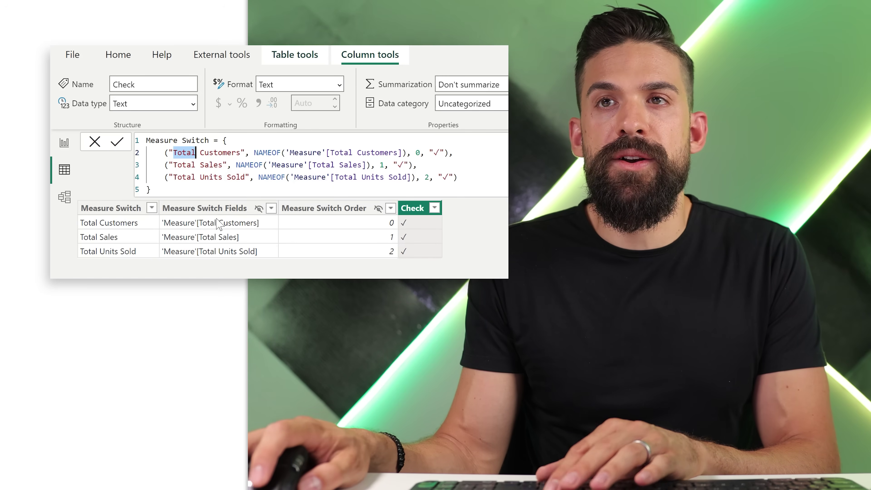
key(Delete)
key(Delete)
double_click(188, 165)
key(Delete)
key(Delete)
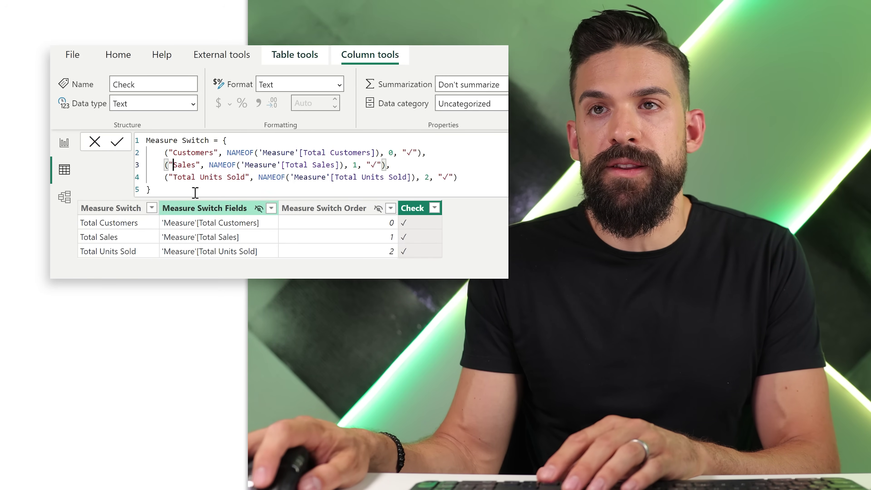
double_click(184, 177)
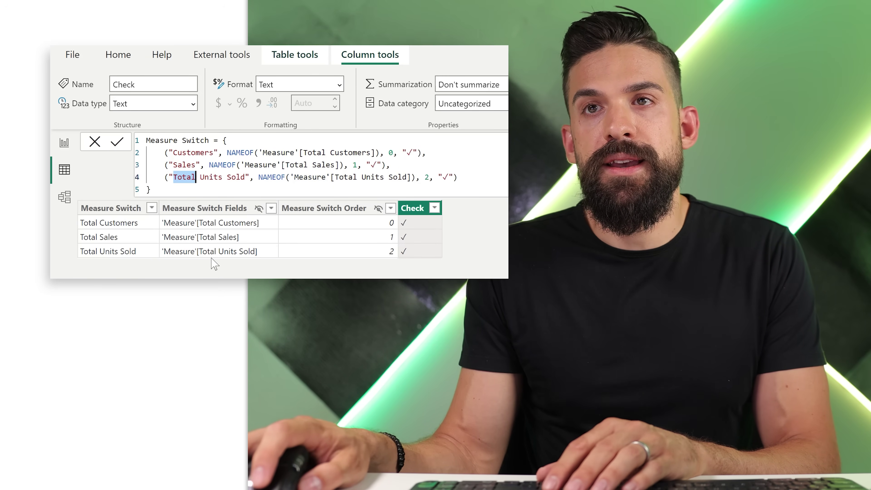
key(Delete)
key(Delete)
key(Return)
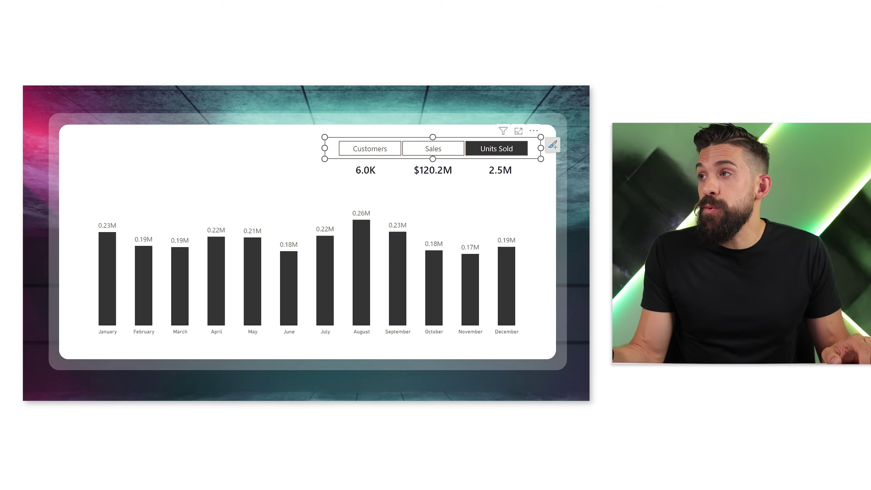
Replace the button slicer's Measure Switch field with the Check column from the Measure Switch table.
click(582, 96)
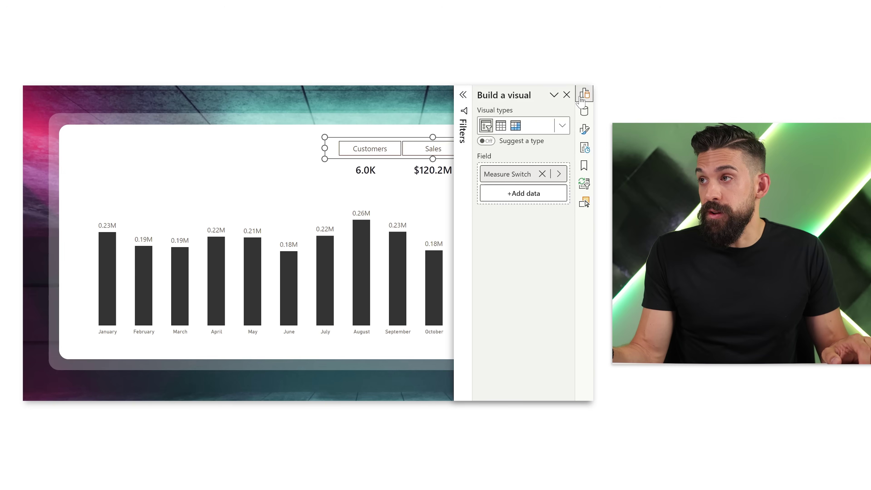
click(542, 174)
click(526, 175)
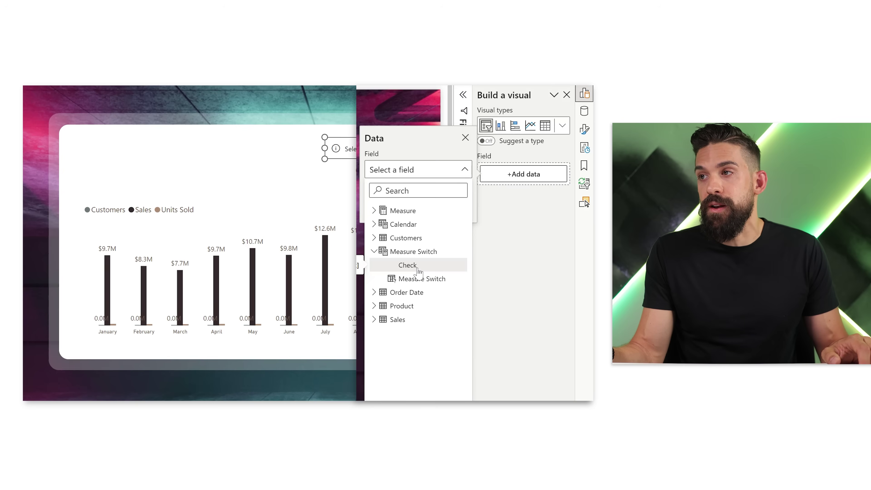
click(408, 265)
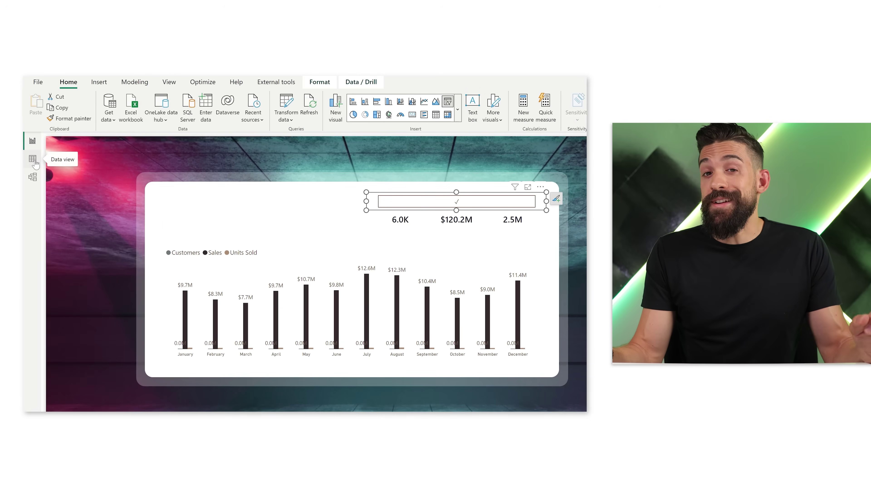
Make the check mark values unique by adding trailing spaces after "✓" in the Sales and Units Sold rows of the Measure Switch formula.
click(35, 161)
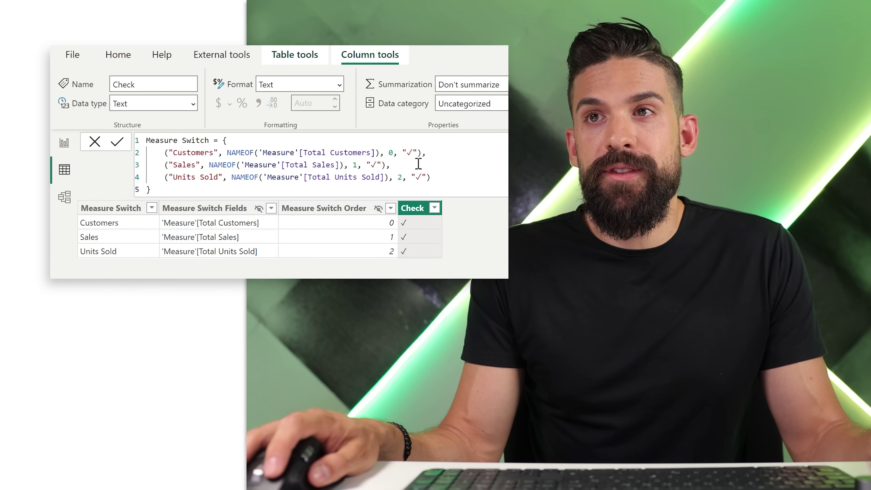
click(376, 165)
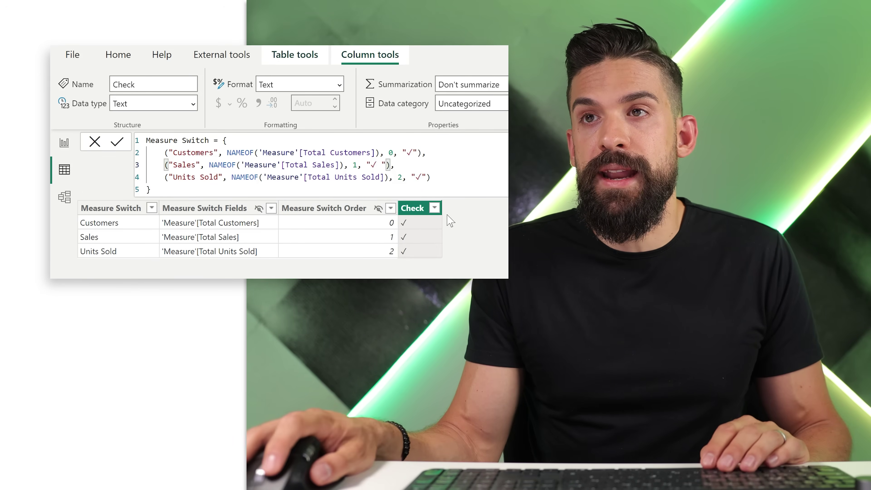
click(421, 177)
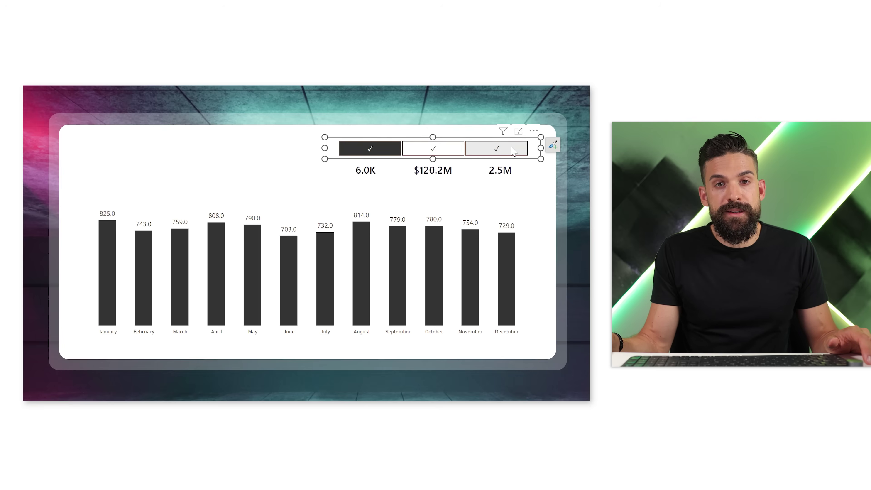
Move the card visual slightly down to leave a gap beneath the check mark buttons.
click(475, 171)
drag(475, 170, 474, 189)
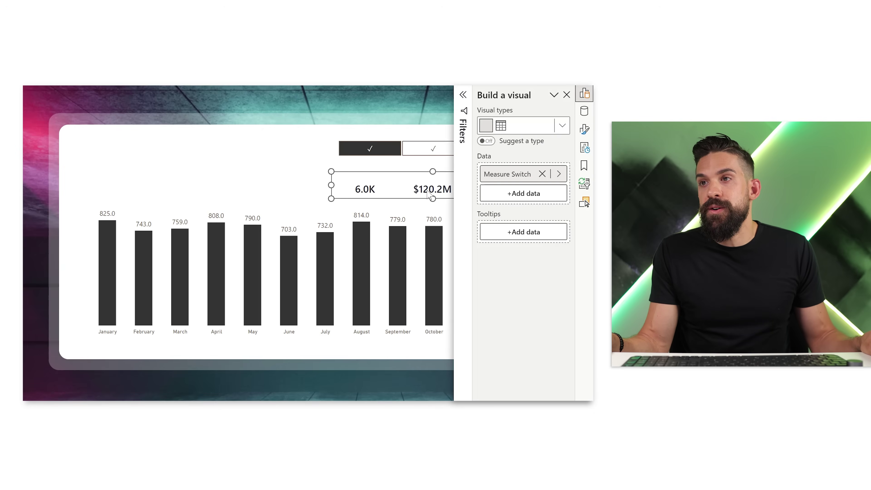
Turn on the callout labels for all cards and extend the card visual upward so both labels and values fit.
click(584, 130)
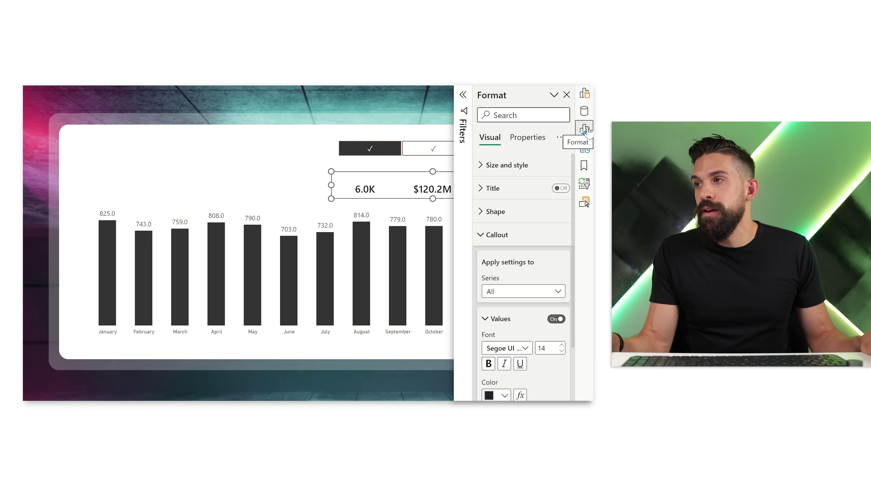
click(500, 242)
click(506, 244)
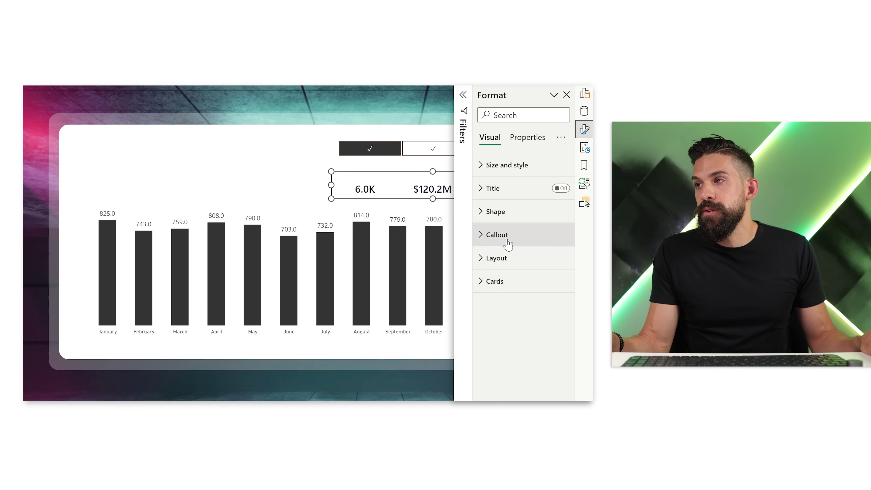
click(505, 241)
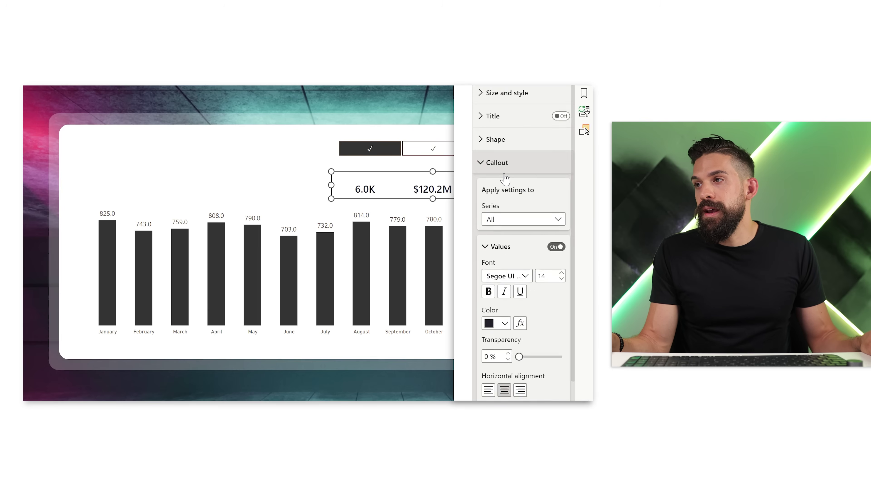
scroll(514, 179, down, 2)
click(511, 176)
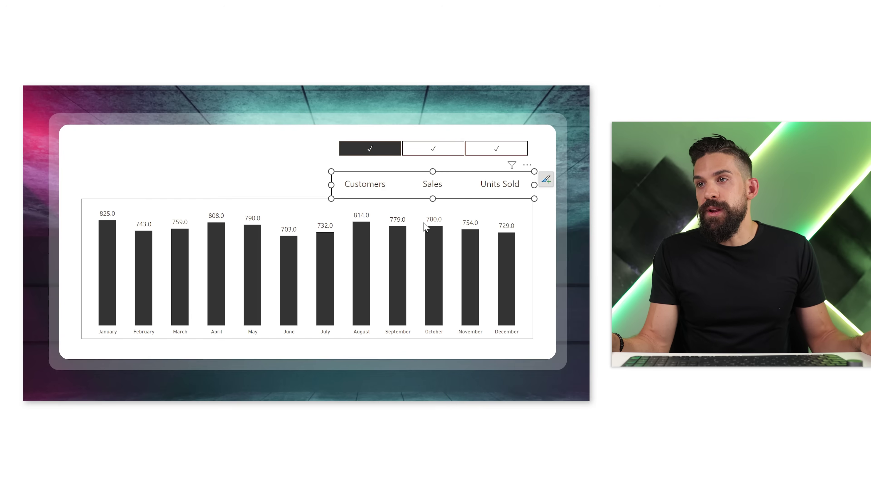
drag(429, 171, 429, 163)
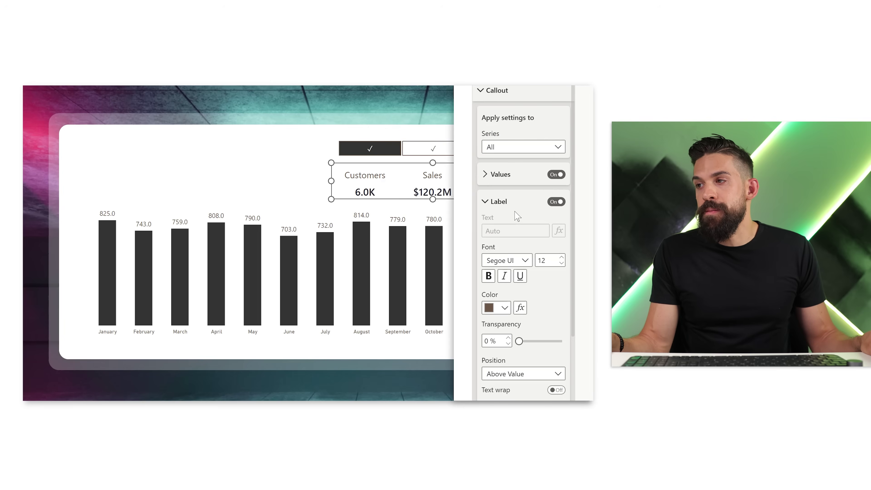
Restyle the card labels with a dark grey-green color and font size 10, and set the callout vertical spacing to 3 px.
click(504, 308)
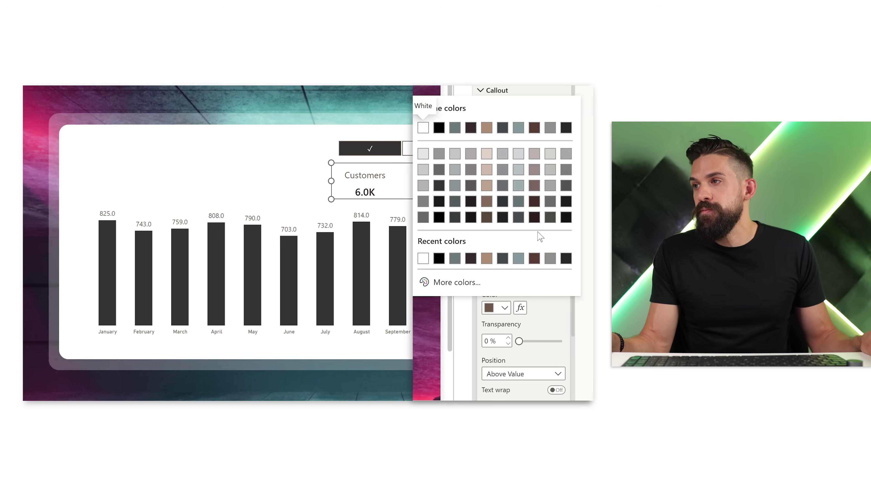
click(522, 202)
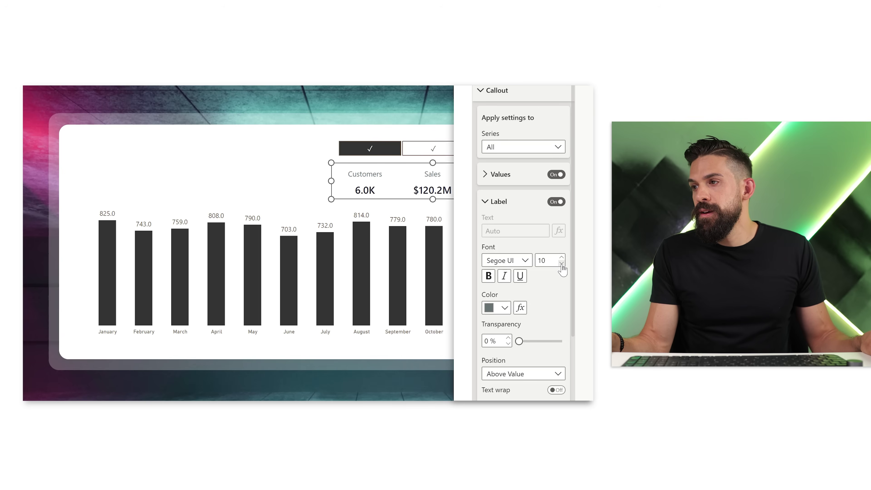
scroll(532, 312, down, 3)
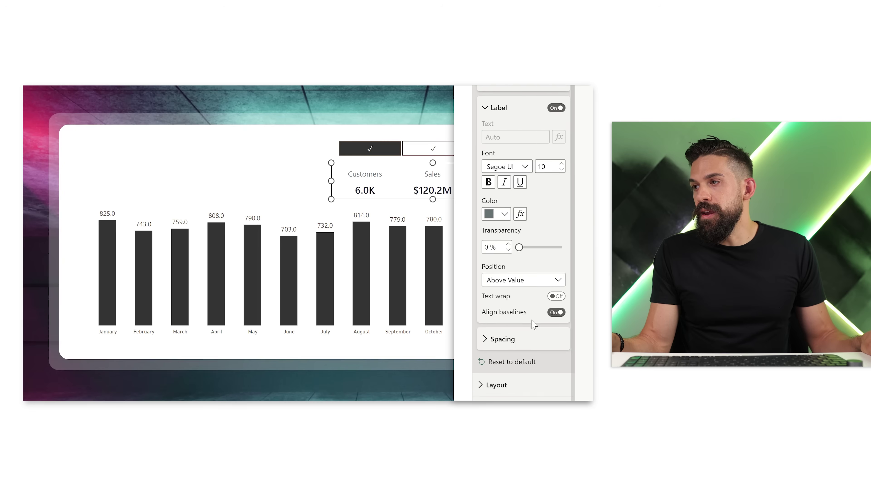
click(515, 340)
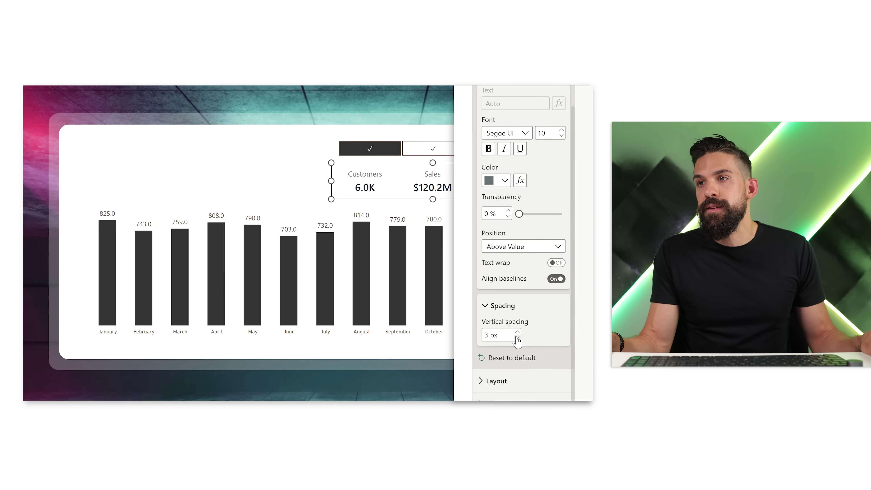
Left-align the card callouts, and resize and move the card visual so each card sits directly beneath its check mark button.
scroll(517, 339, up, 5)
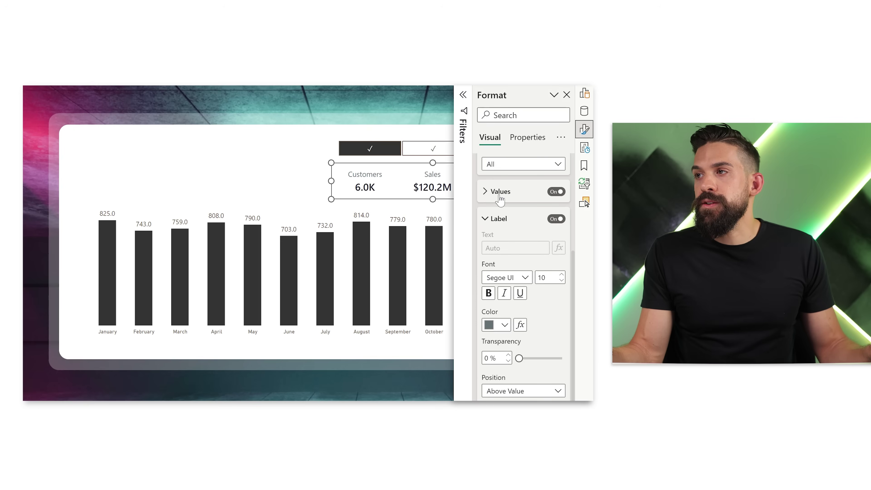
click(499, 193)
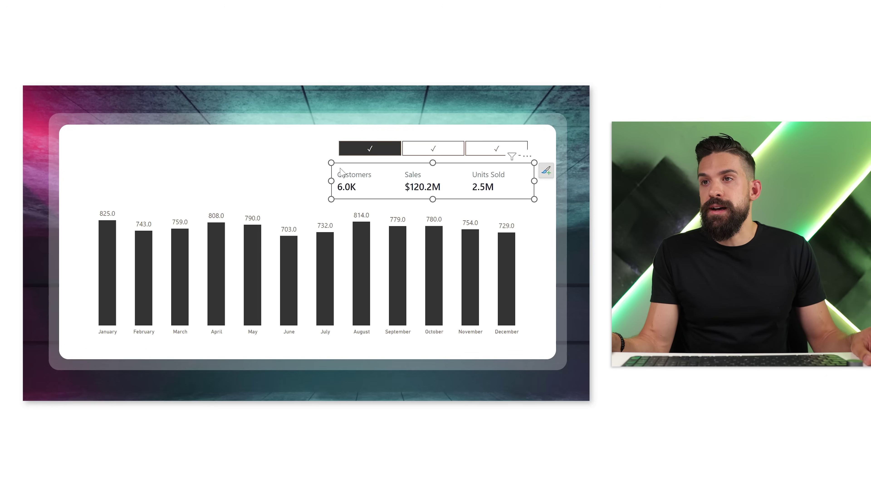
drag(331, 162, 332, 159)
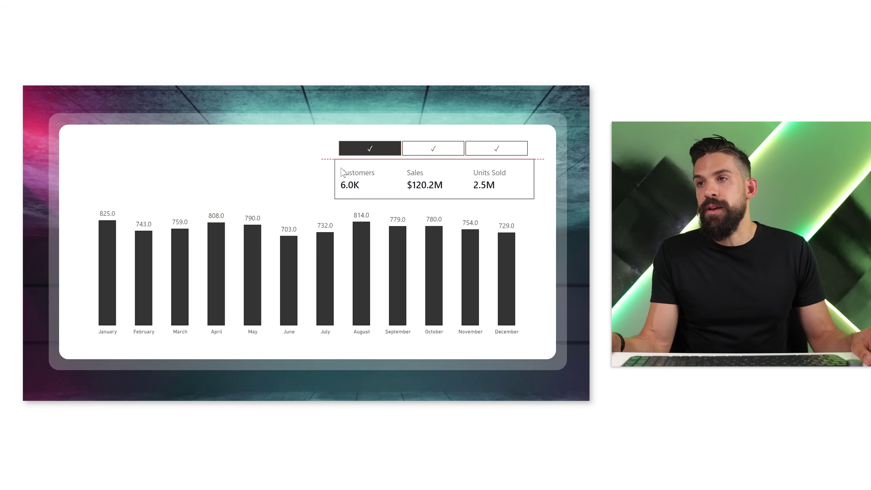
drag(444, 198, 447, 190)
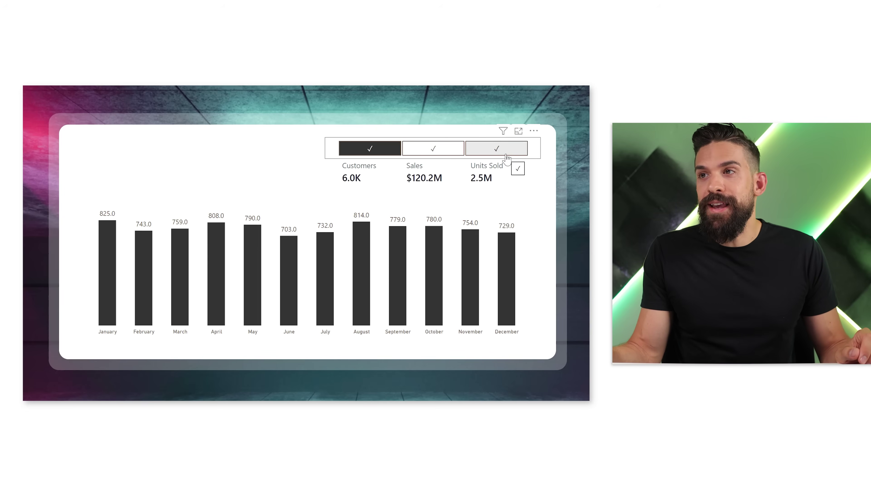
Set the button slicer's values font color to white so check marks on unselected buttons blend into the background.
click(531, 158)
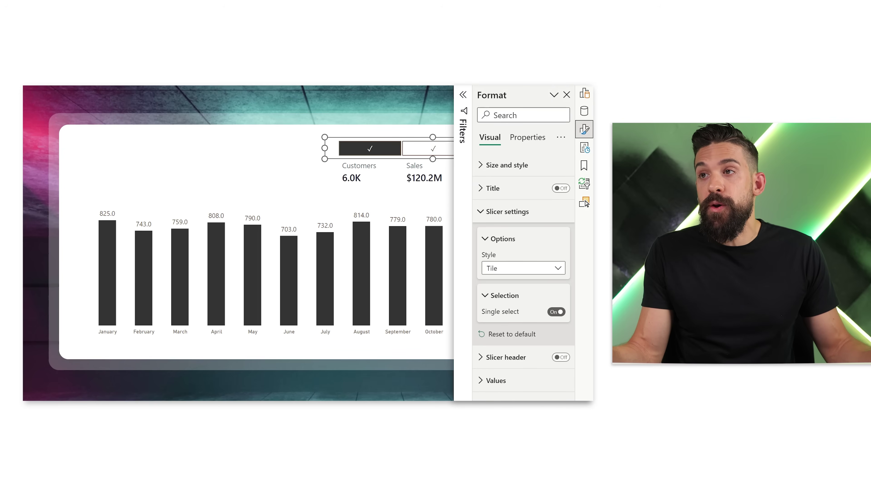
click(498, 238)
click(498, 217)
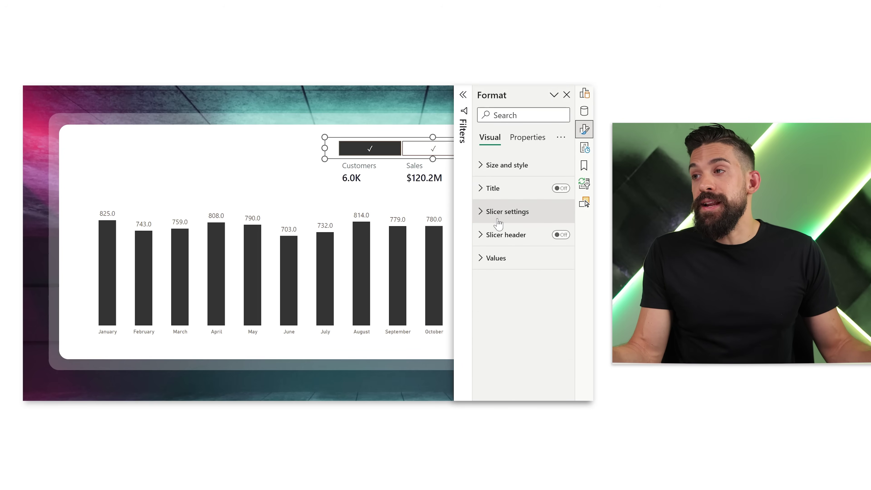
click(493, 258)
scroll(491, 206, down, 4)
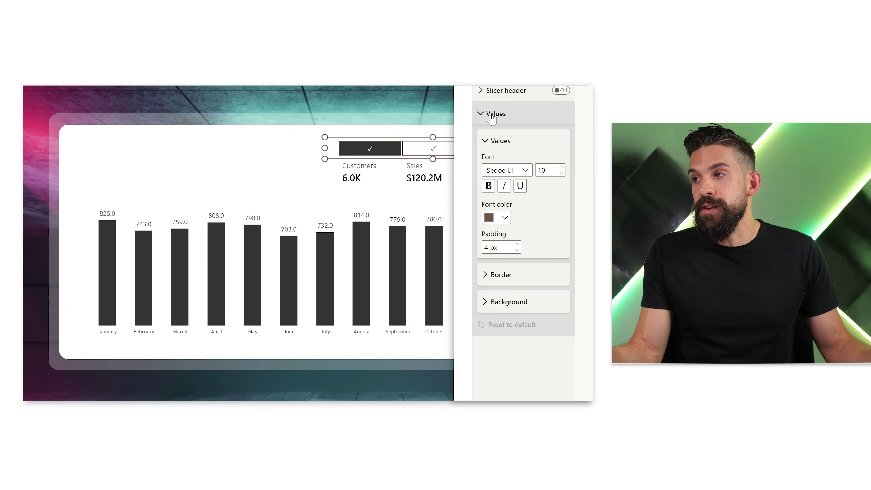
click(505, 219)
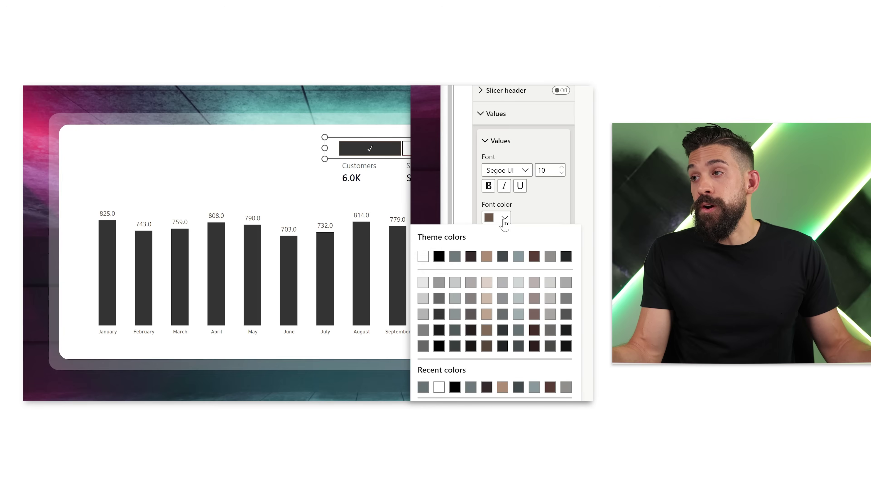
click(427, 261)
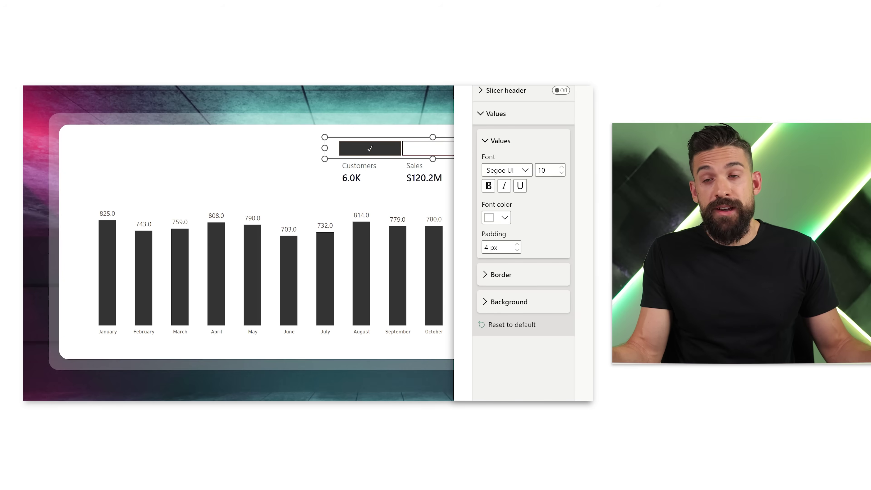
Limit the slicer values' border to the top side only, removing the bottom, left and right borders.
click(507, 309)
click(503, 282)
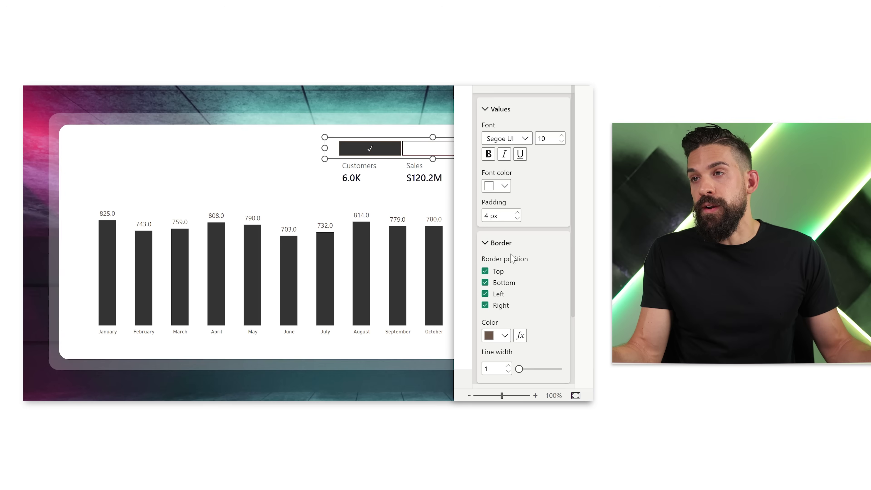
click(485, 305)
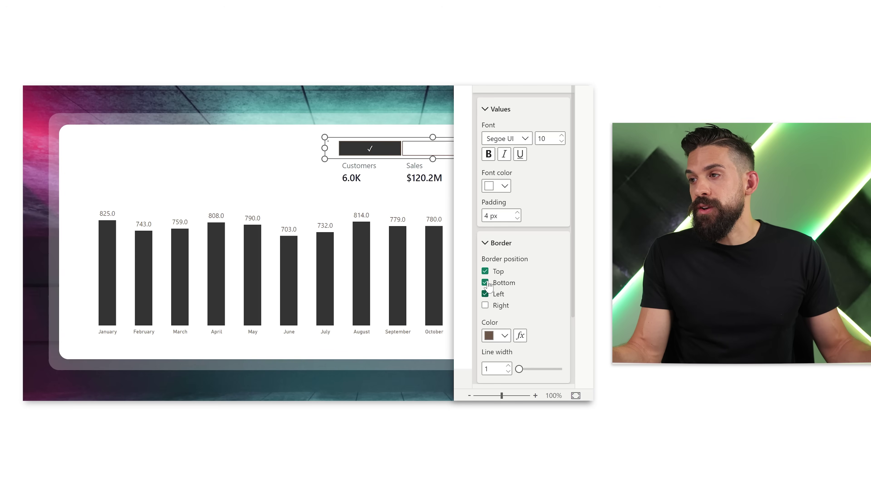
click(484, 293)
click(485, 271)
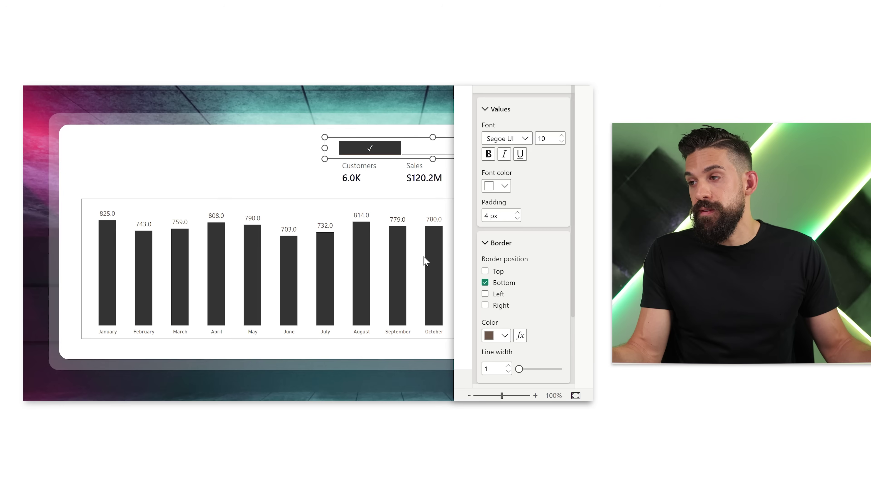
click(485, 283)
click(485, 271)
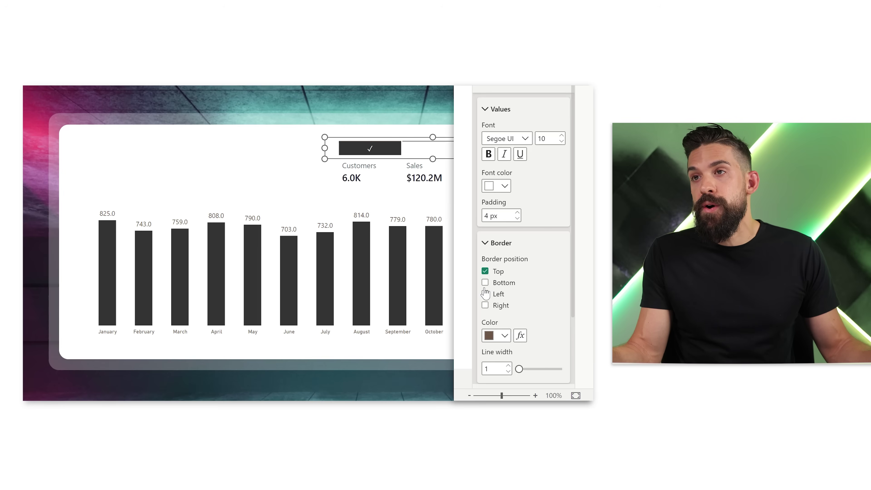
Thicken the top border line of the slicer buttons and change its color to black.
click(507, 366)
click(508, 366)
click(504, 336)
click(439, 158)
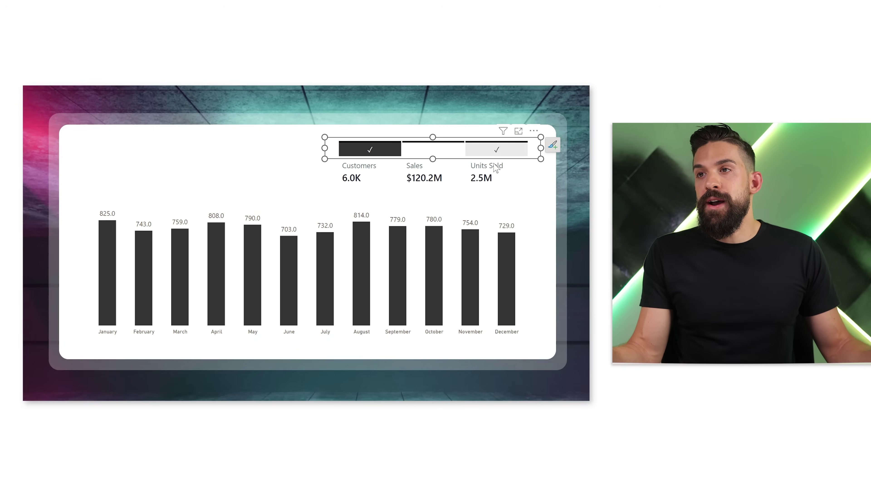
click(575, 237)
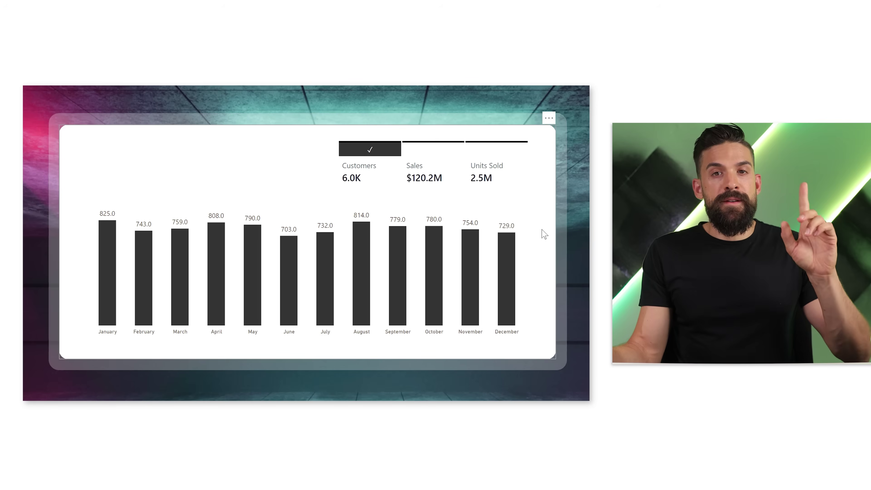
Test the slicer by selecting the check mark button above the Sales card.
click(438, 154)
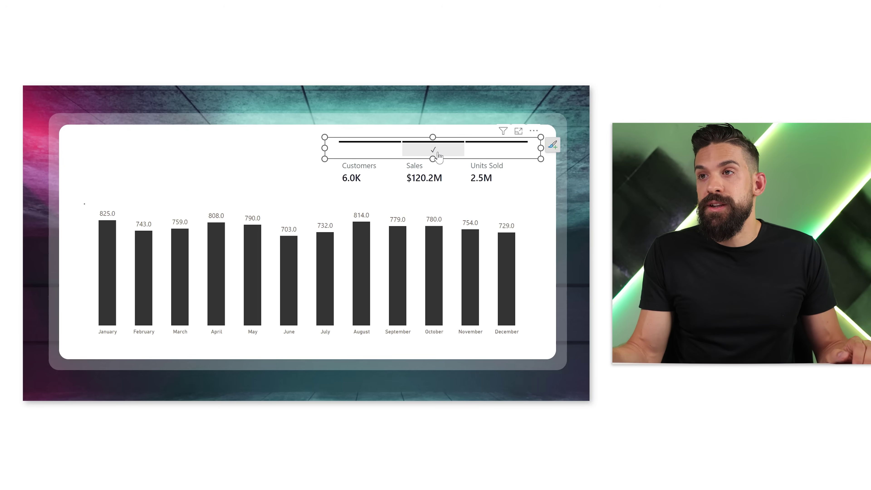